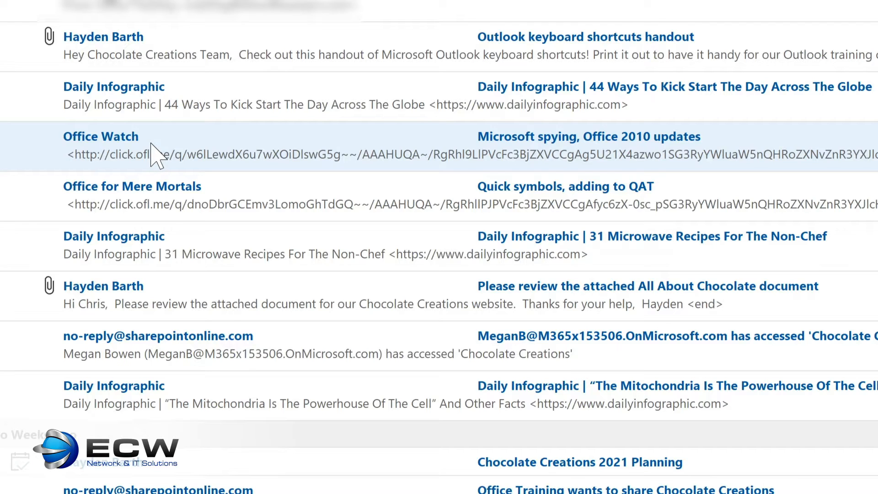
Step: Start a rule from the Office Watch message that moves all email from Office Watch to the Tech Newsletters folder
right_click(157, 142)
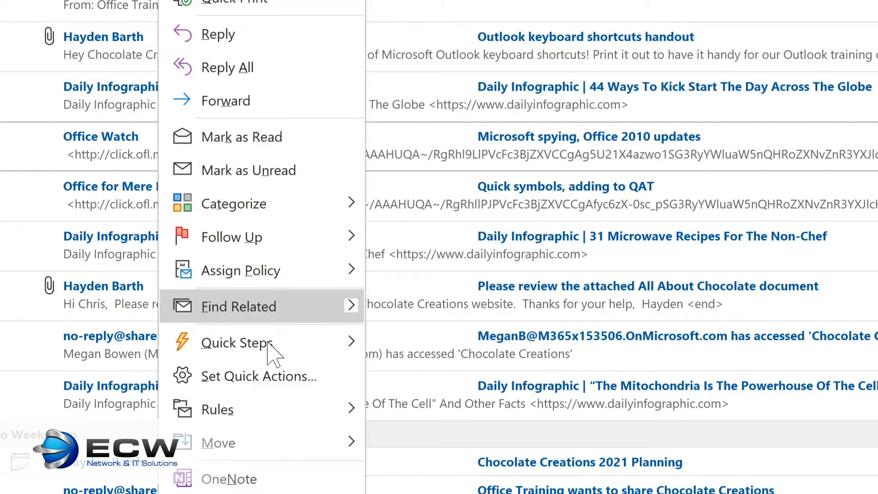
mouse_move(275, 413)
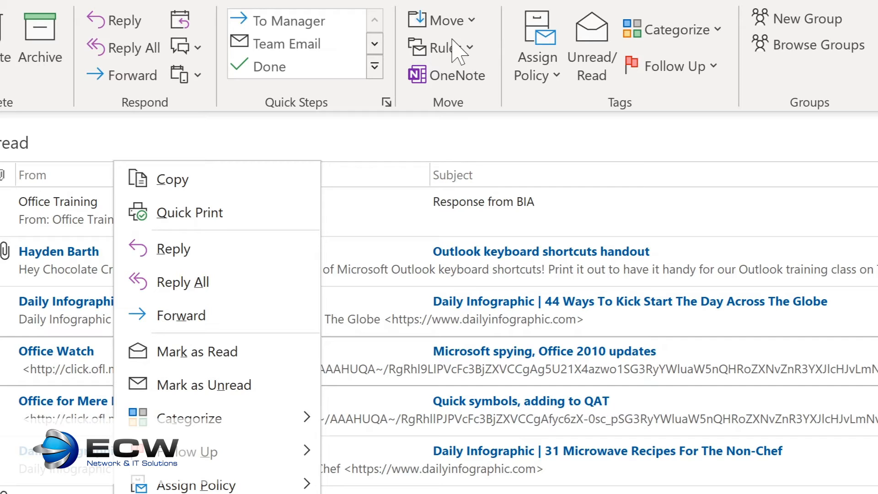
click(465, 50)
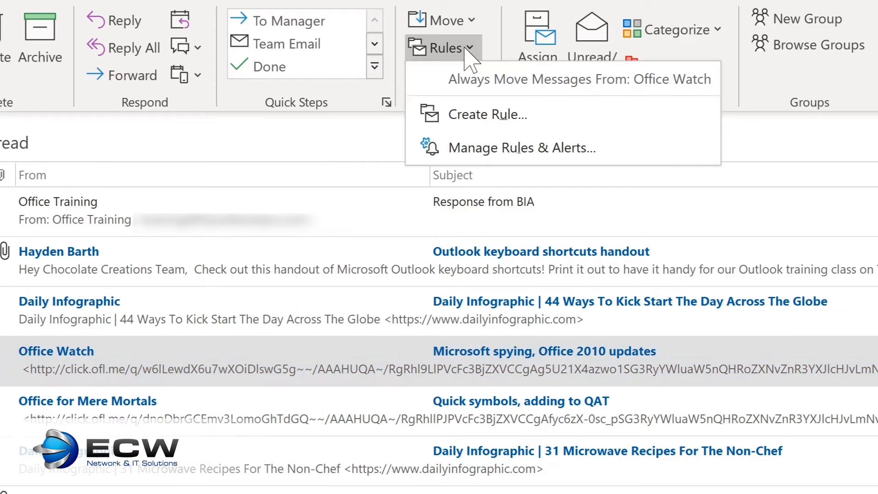
click(461, 112)
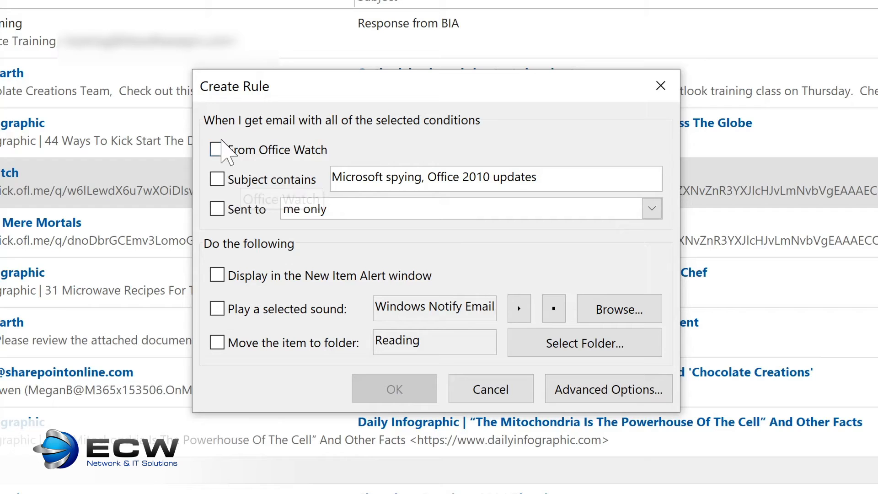
click(218, 150)
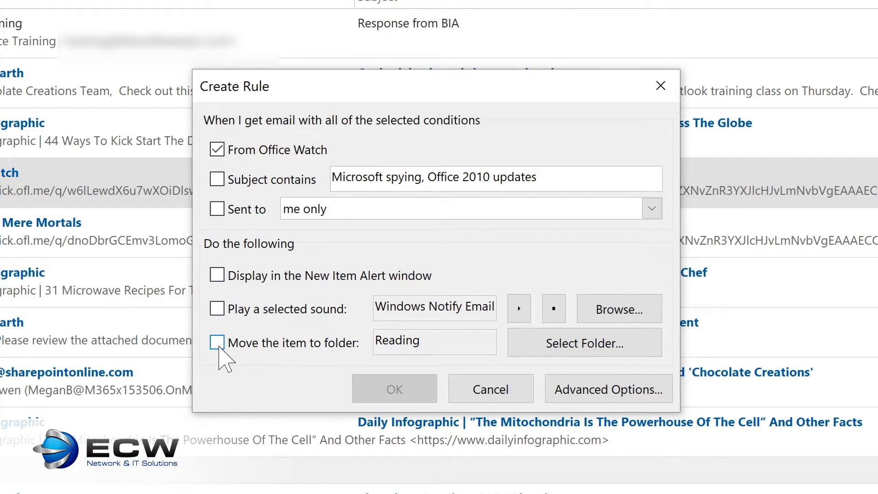
click(218, 343)
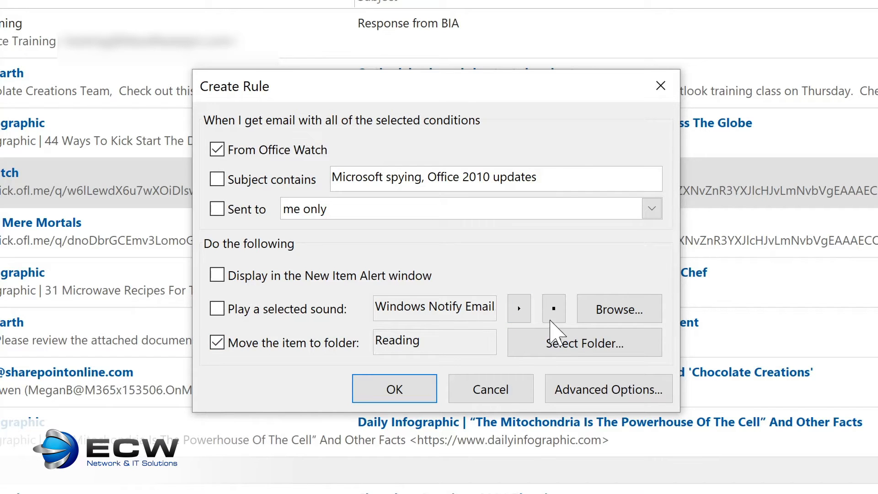
click(567, 344)
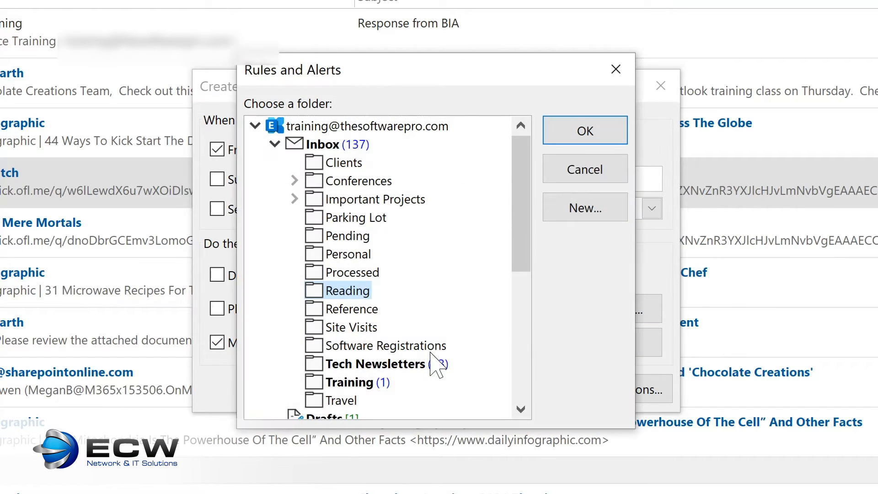
click(351, 364)
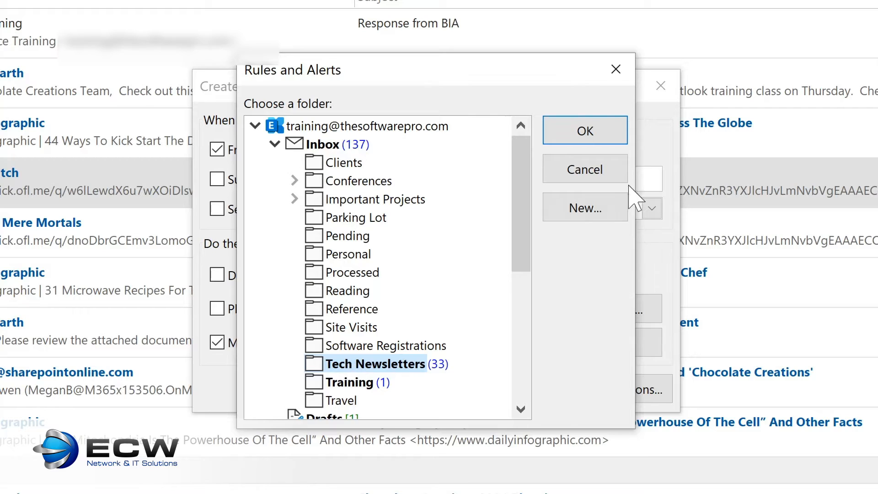
click(585, 131)
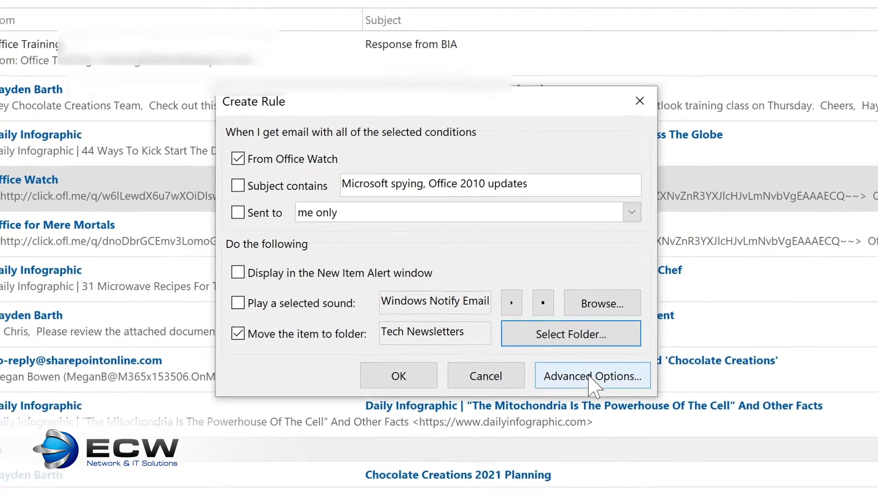
Step: Go through the rule's advanced options without adding conditions, actions or exceptions, and finish it to also run on messages already in Inbox
click(615, 395)
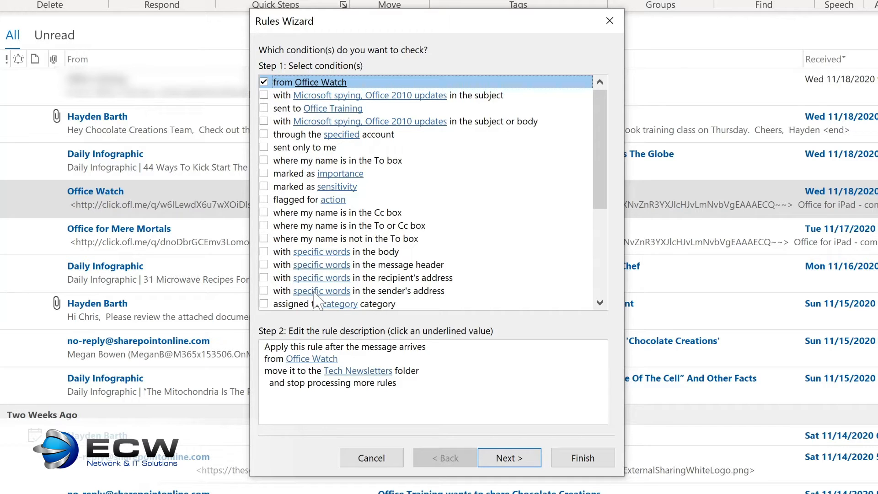
click(507, 457)
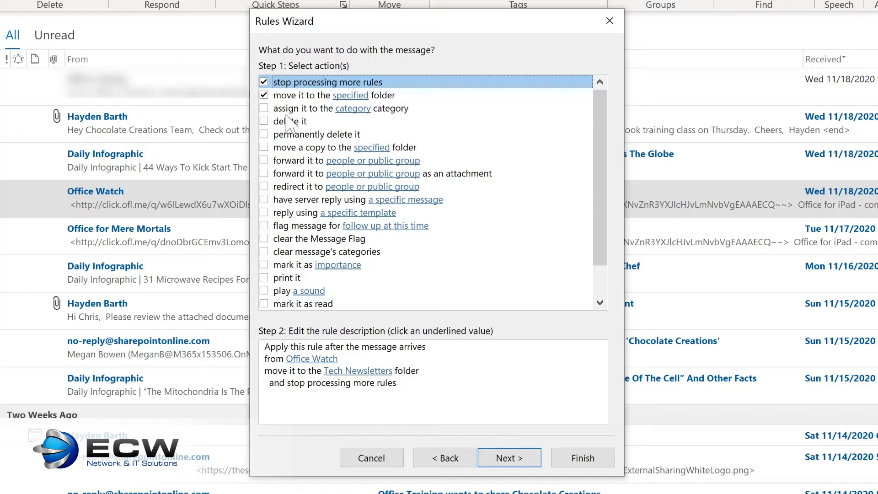
click(507, 458)
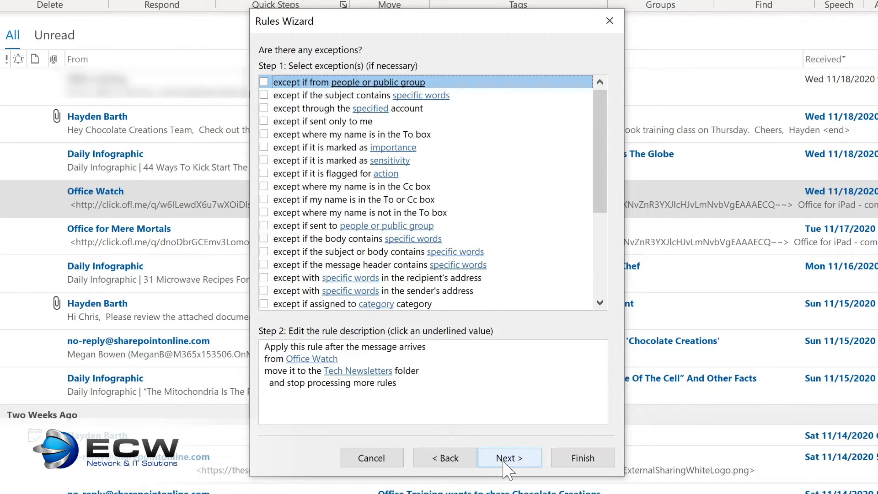
click(506, 459)
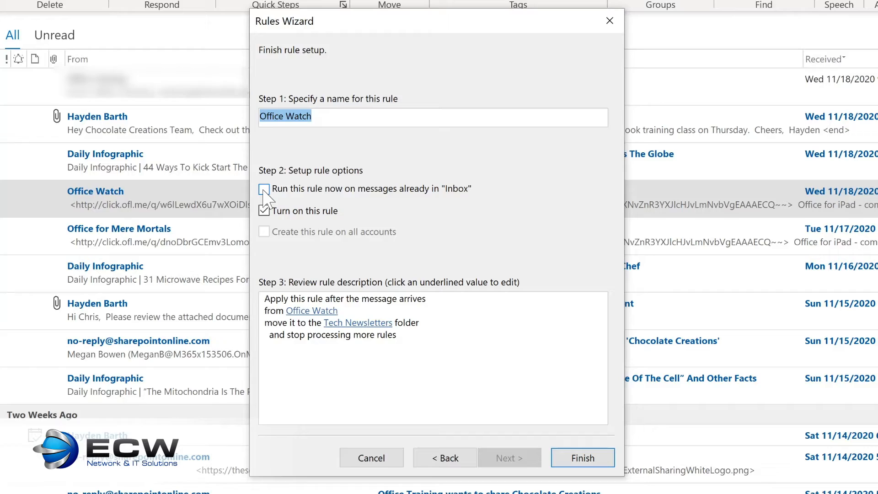
click(264, 190)
click(571, 456)
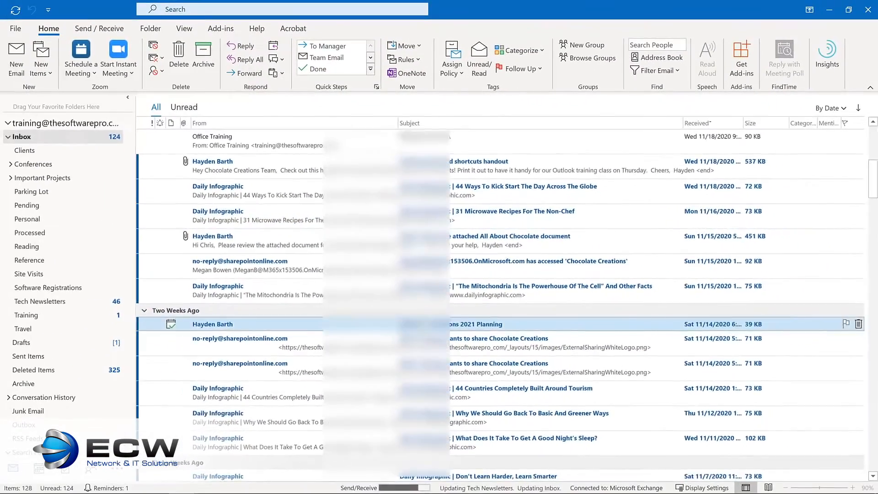
Step: View the Tech Newsletters folder and open the management of rules and alerts
click(64, 302)
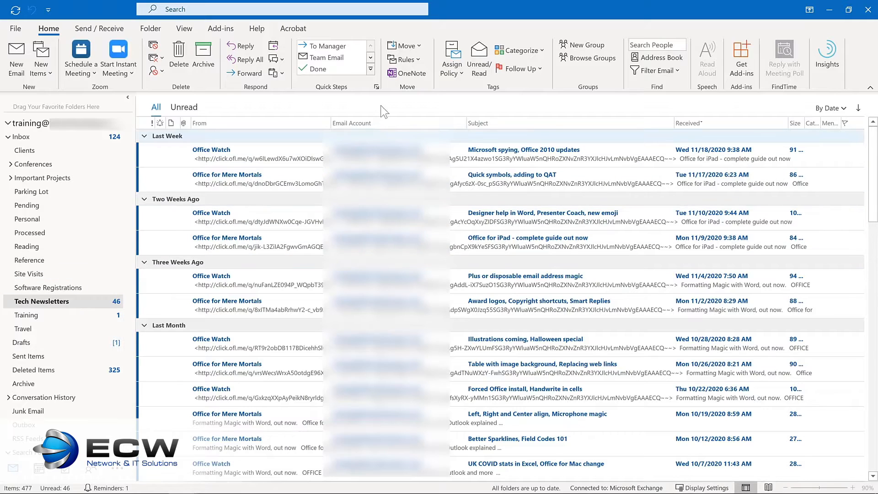
click(413, 61)
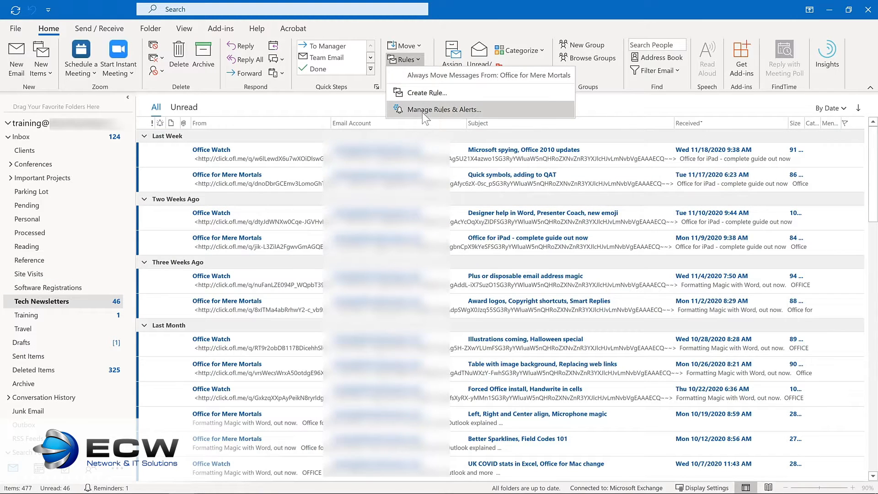
click(421, 110)
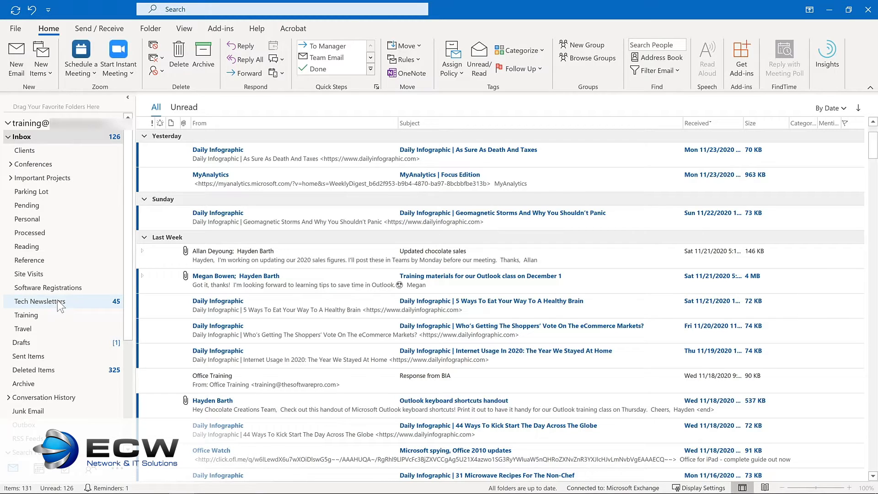
Step: Add the Tech Newsletters, Training and Important Projects folders to Favorites
drag(60, 305, 61, 108)
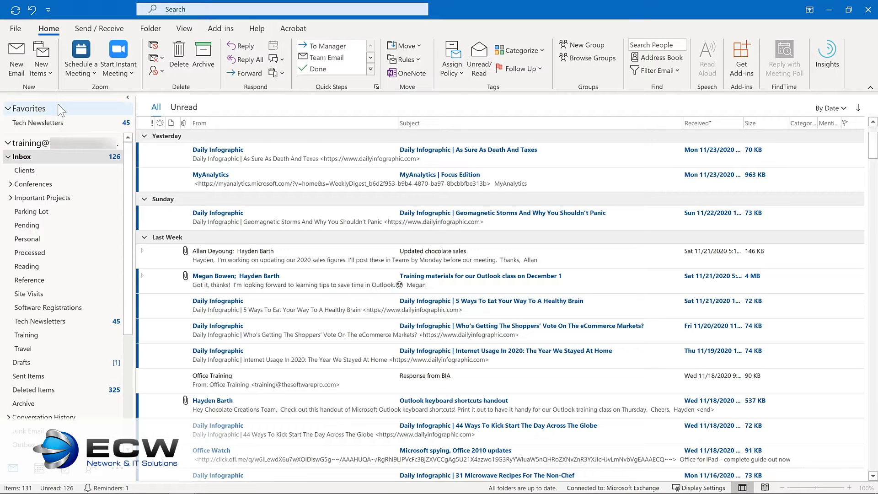
right_click(46, 334)
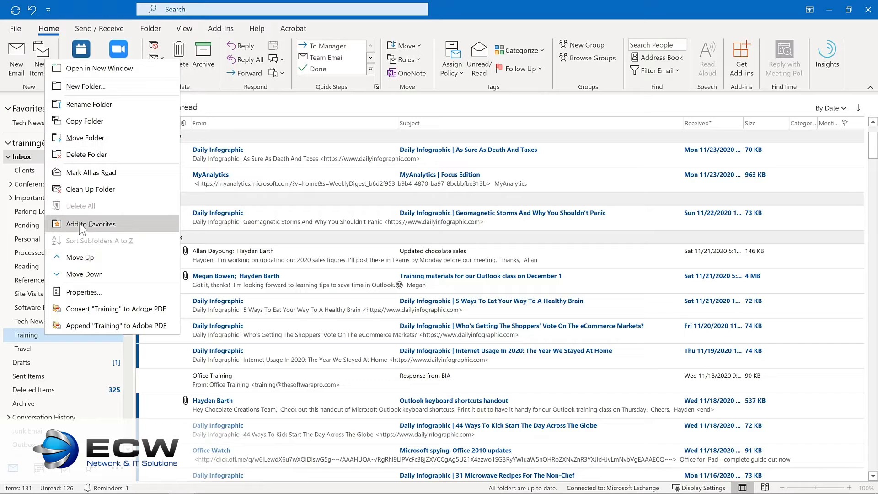
click(79, 223)
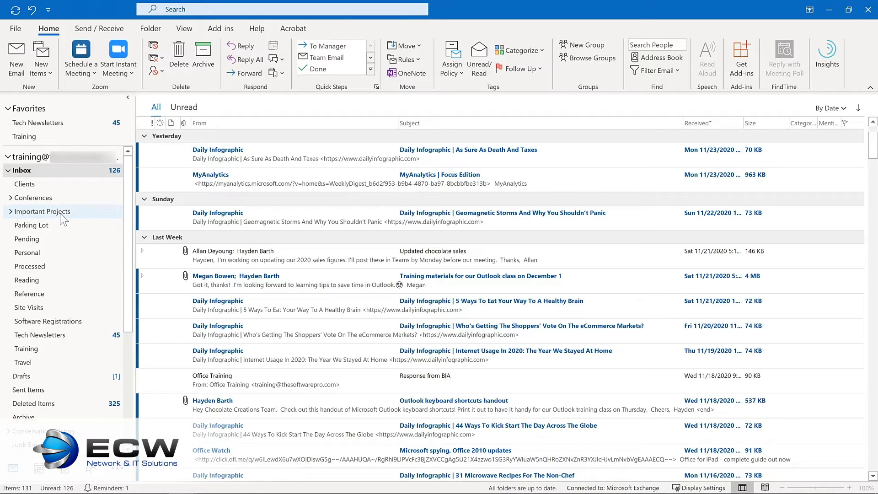
click(63, 213)
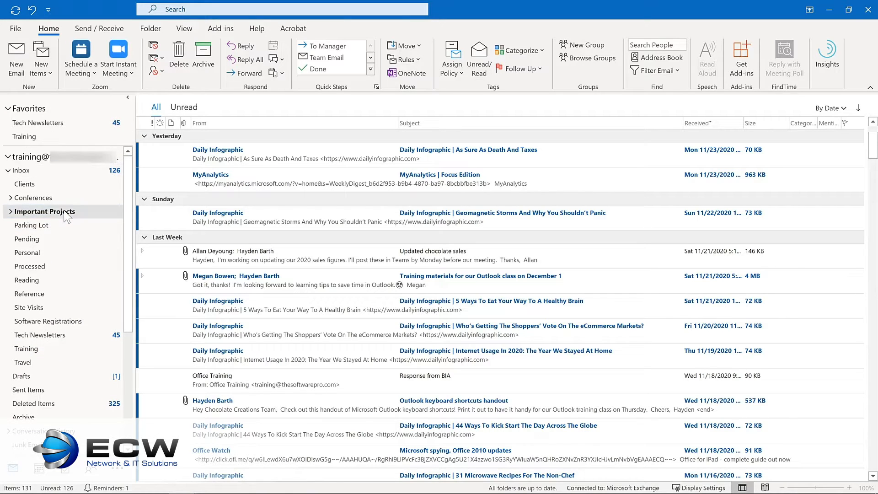
click(152, 31)
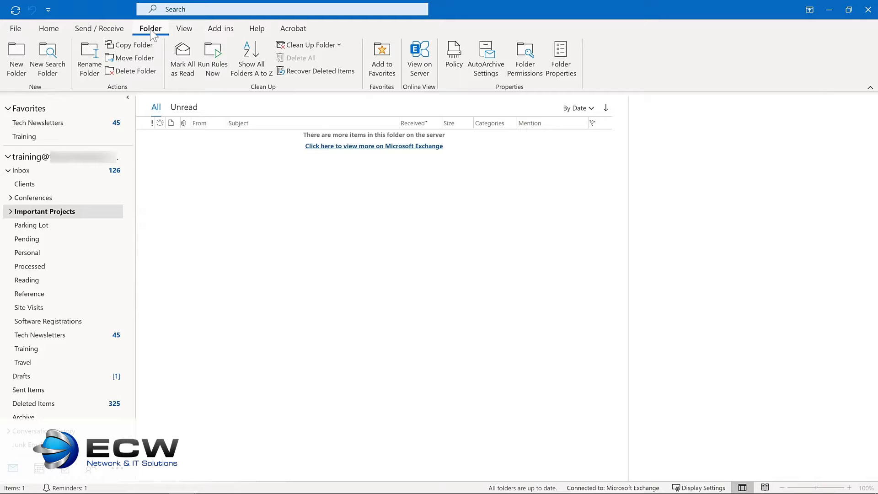
click(374, 63)
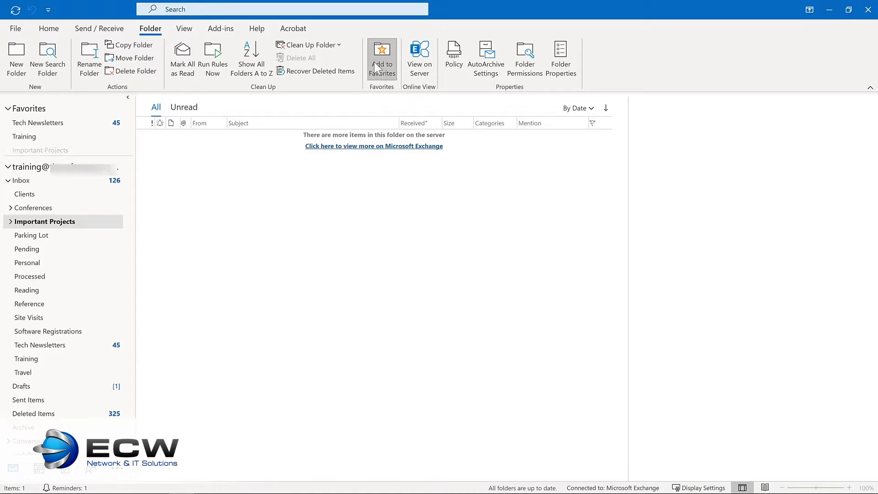
Step: Move Tech Newsletters to the end of the Favorites list and remove Important Projects from Favorites
click(35, 123)
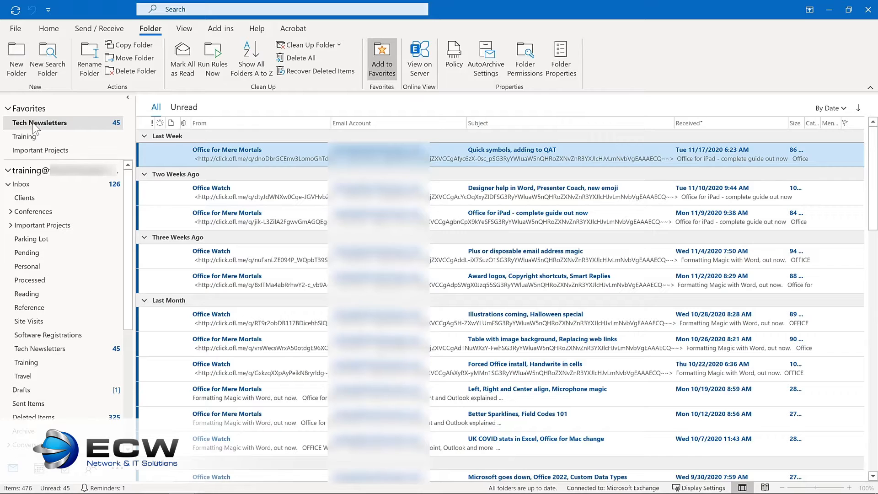
drag(34, 128, 36, 158)
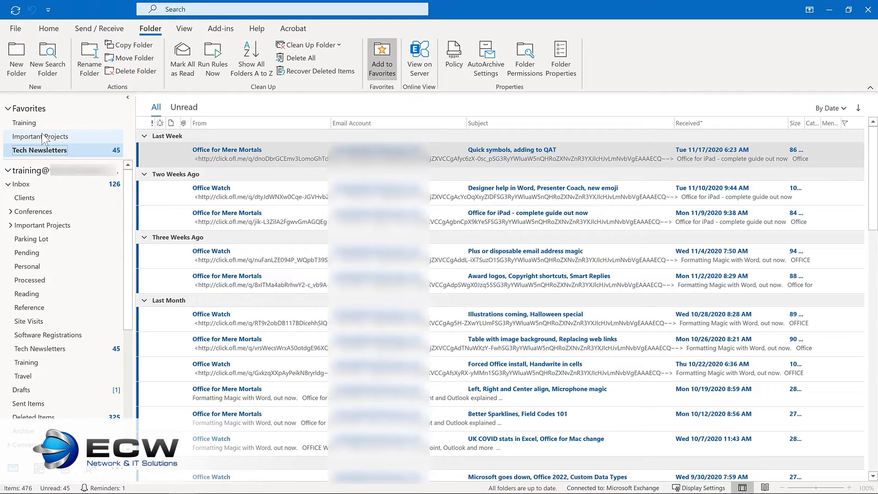
right_click(43, 137)
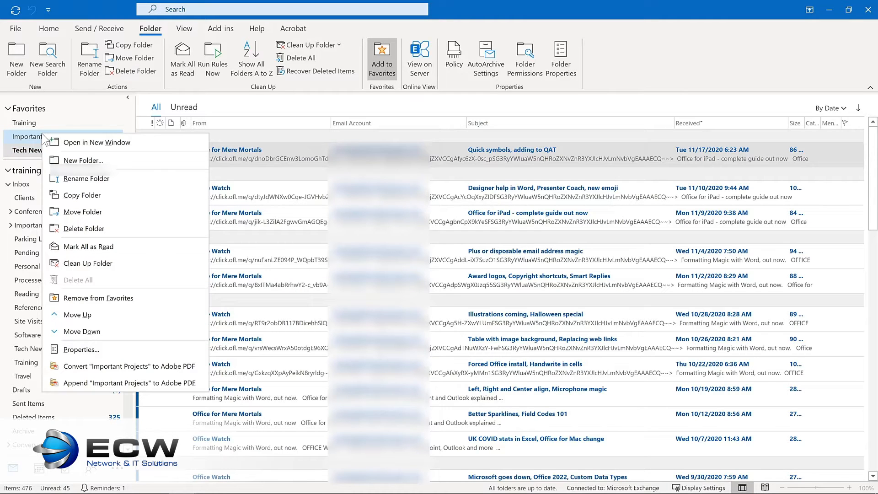
click(89, 295)
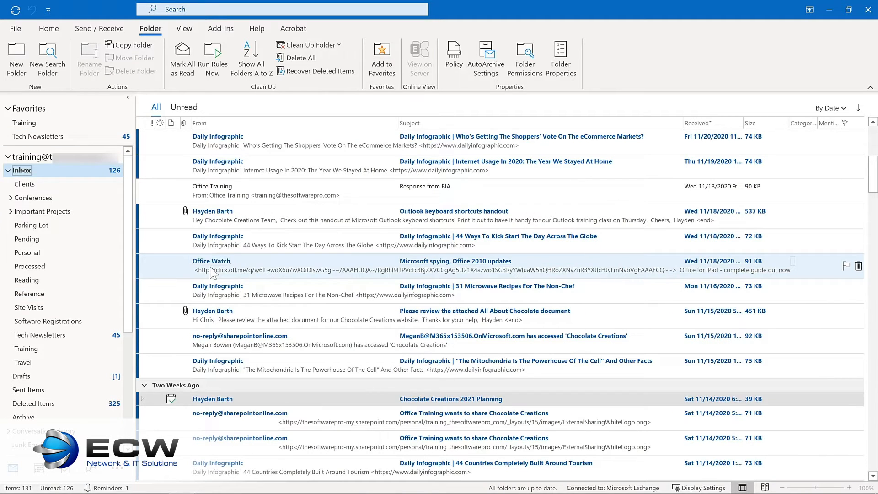
Step: Move the Inbox message "Microsoft spying, Office 2010 updates" from Office Watch into the Tech Newsletters favorite folder
drag(211, 271, 73, 139)
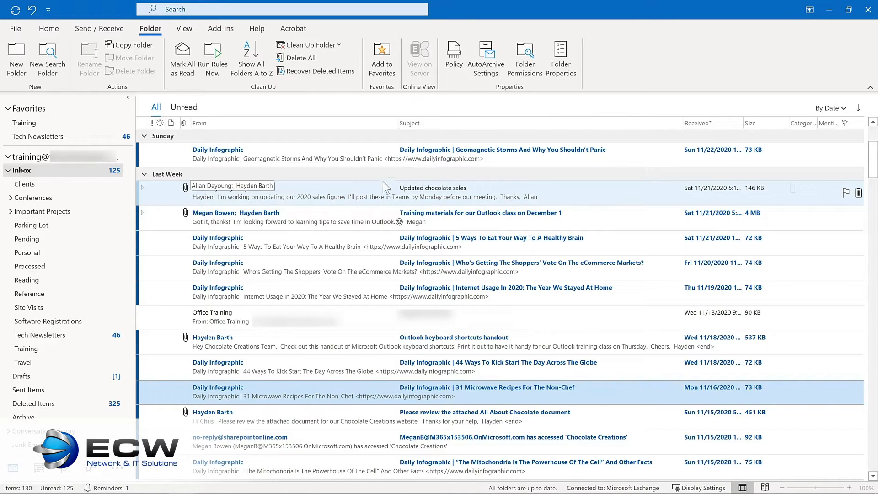
Step: Flag the "Updated chocolate sales" message for follow-up with a reminder, setting the start date to Monday, November 30, 2020
right_click(846, 193)
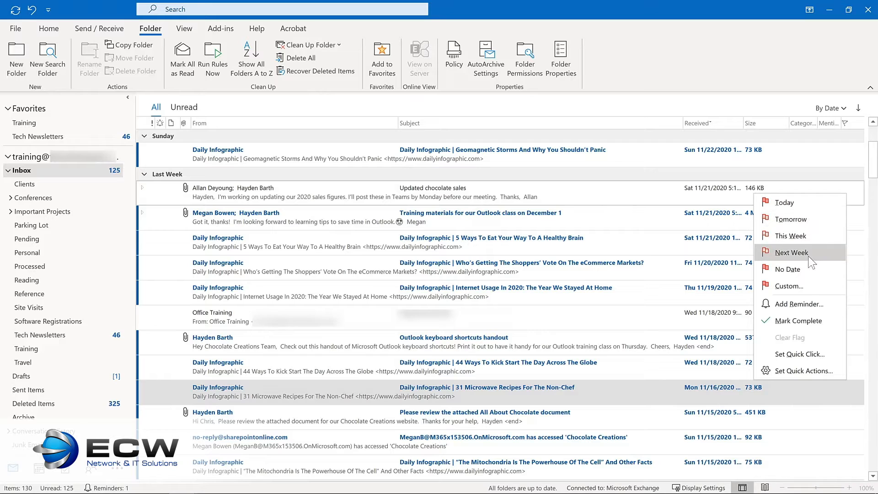
click(797, 301)
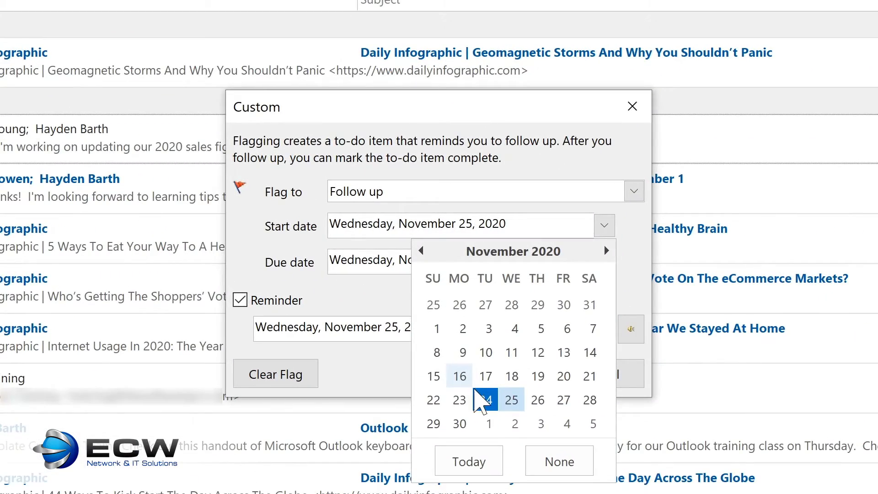
click(460, 424)
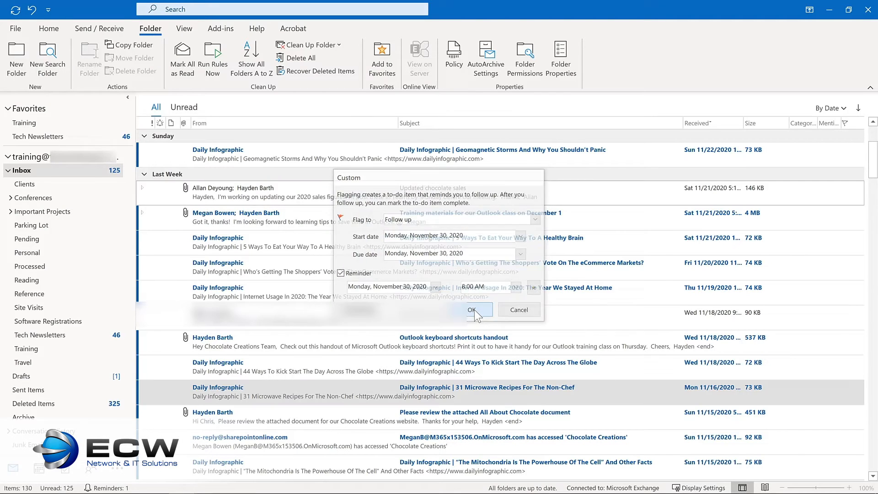
click(505, 374)
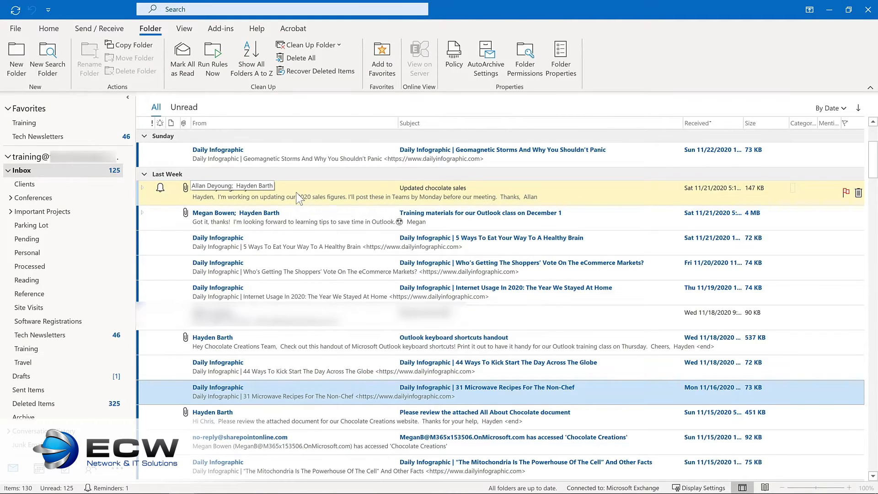
Step: Open the "Updated chocolate sales" message to review its follow-up options, and close it without changes
double_click(298, 197)
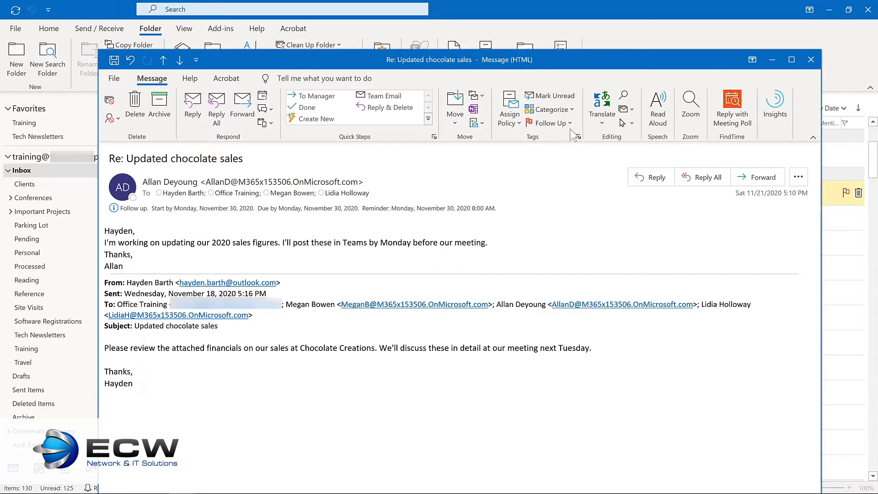
click(569, 123)
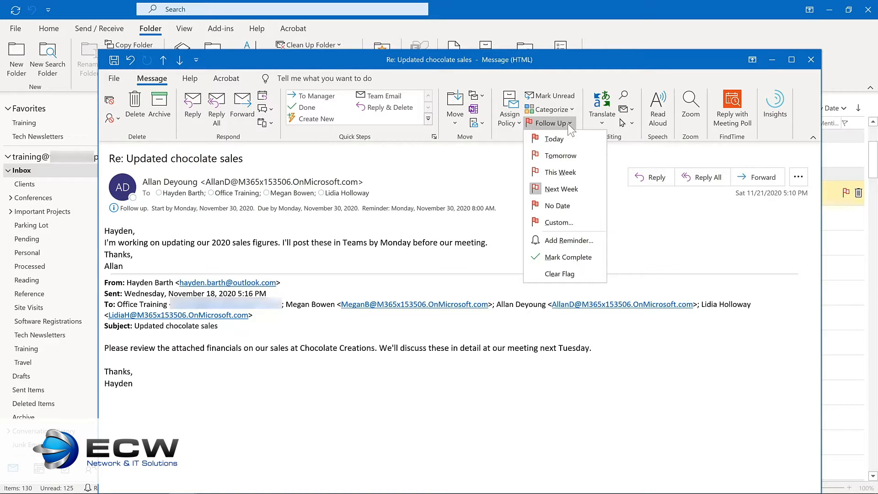
click(811, 59)
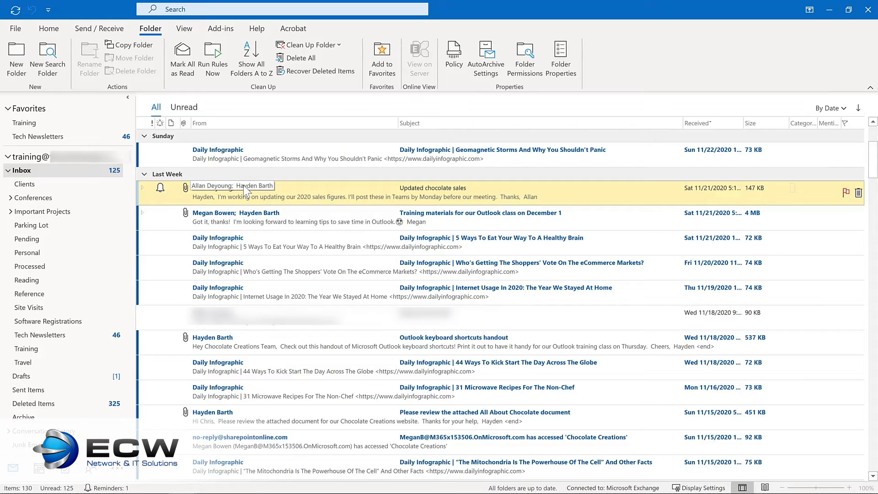
Step: Try creating a task containing the text of the "Please review the attached All About Chocolate document" message, and close it without saving
scroll(244, 185, down, 3)
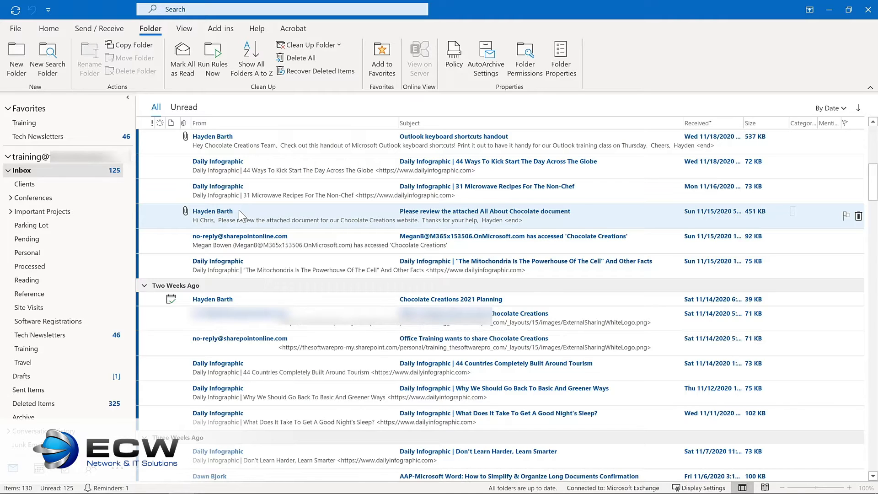
drag(239, 210, 65, 470)
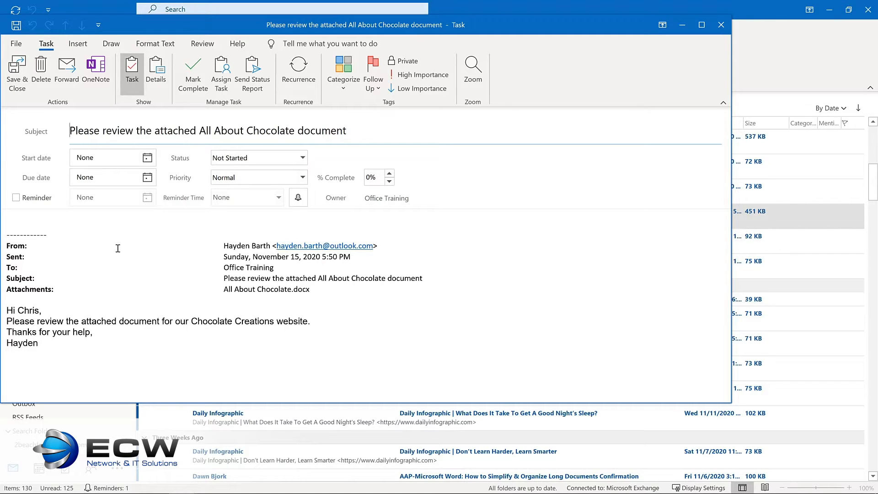
key(Escape)
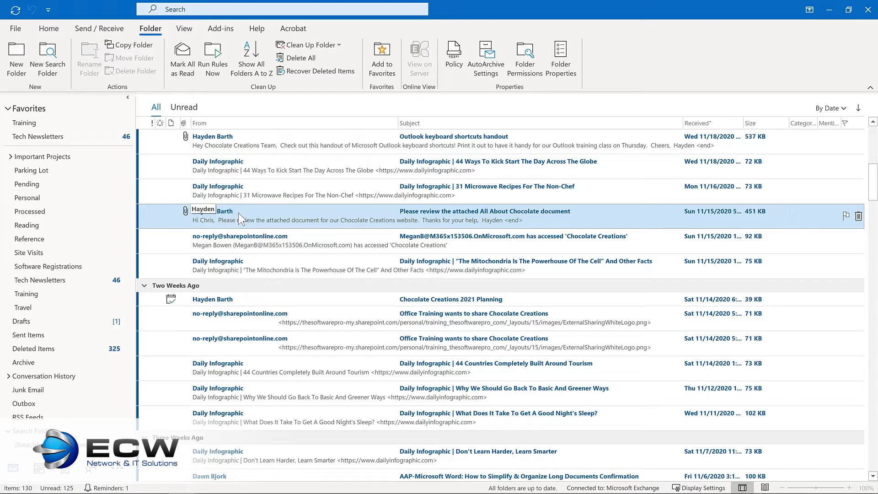
Step: Copy the "Please review the attached All About Chocolate document" message as a task with attachment, starting Thursday 12/3/2020 with a reminder
drag(238, 212, 61, 468)
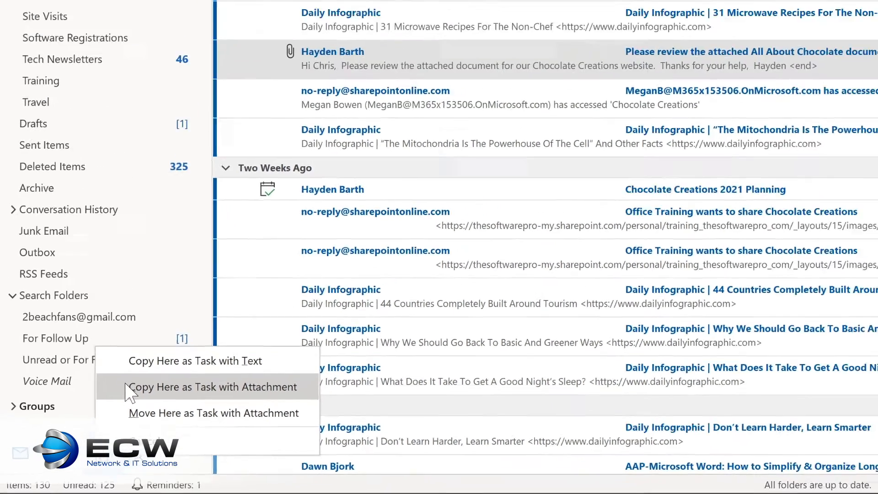
click(160, 358)
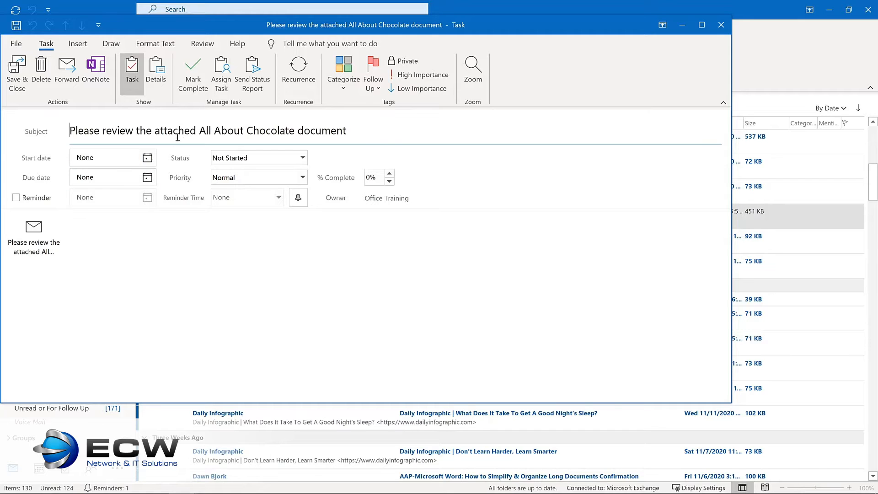
click(147, 158)
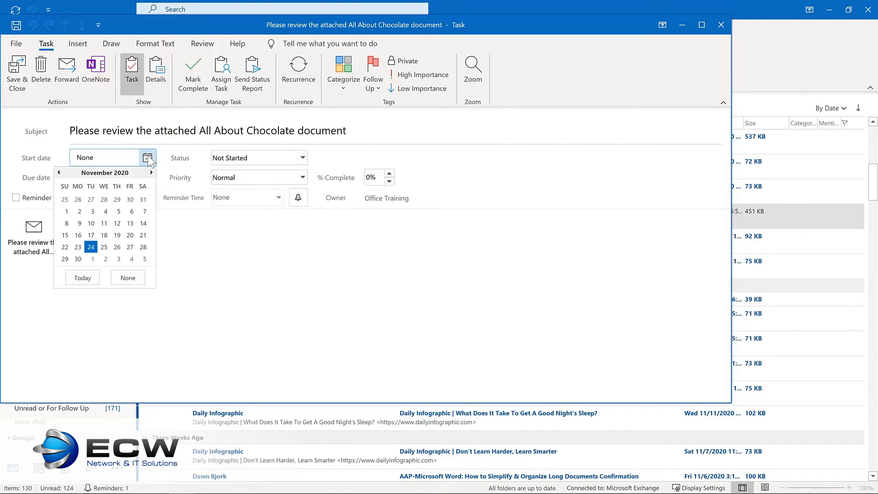
click(118, 259)
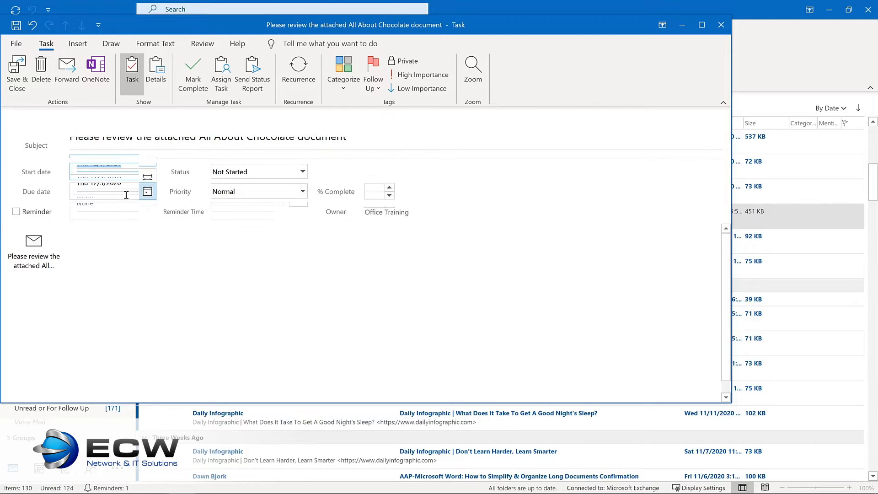
click(15, 212)
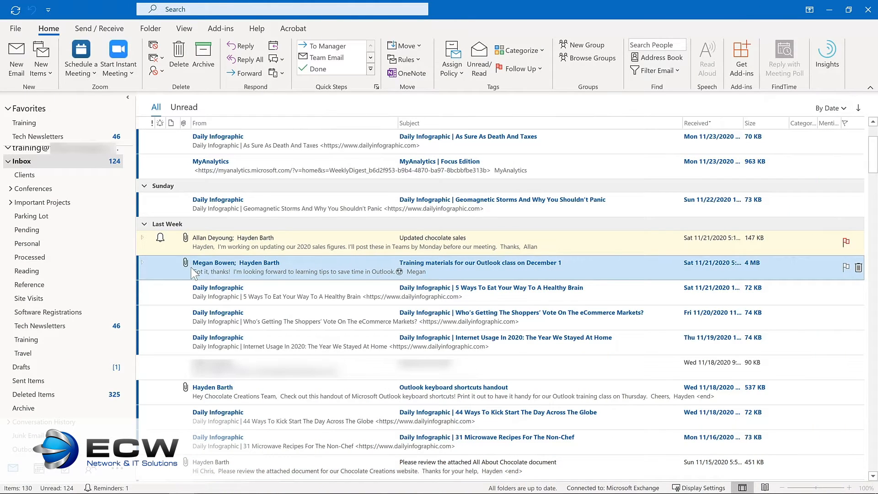
Step: Create a calendar item from the Inbox message "Training materials for our Outlook class on December 1"
drag(192, 273, 125, 415)
drag(69, 425, 40, 474)
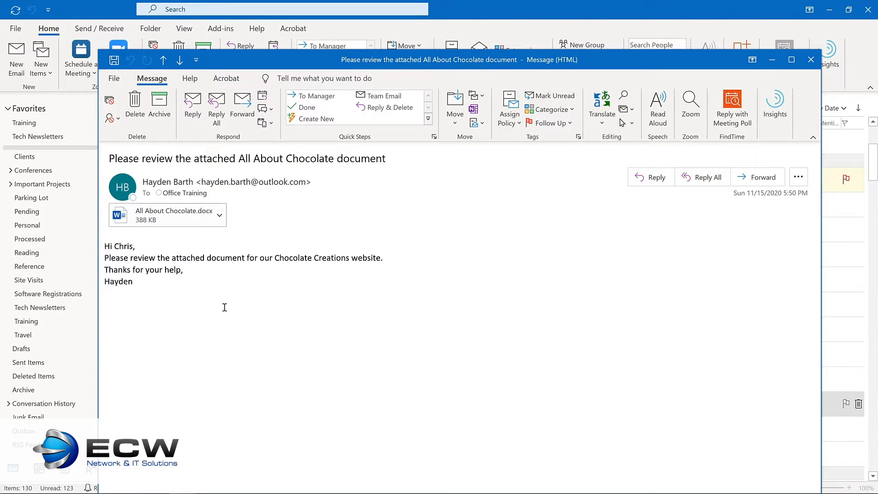
Step: Open the program options from the "Please review the attached All About Chocolate document" message window
click(114, 78)
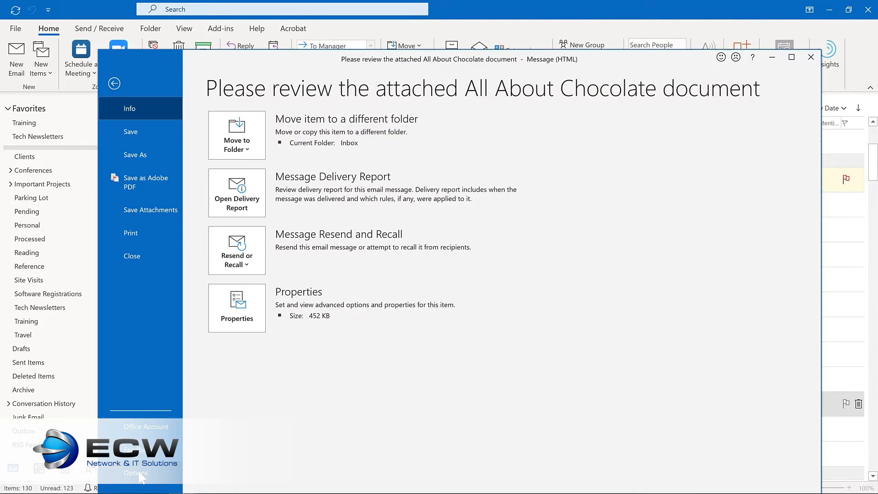
click(138, 473)
click(267, 231)
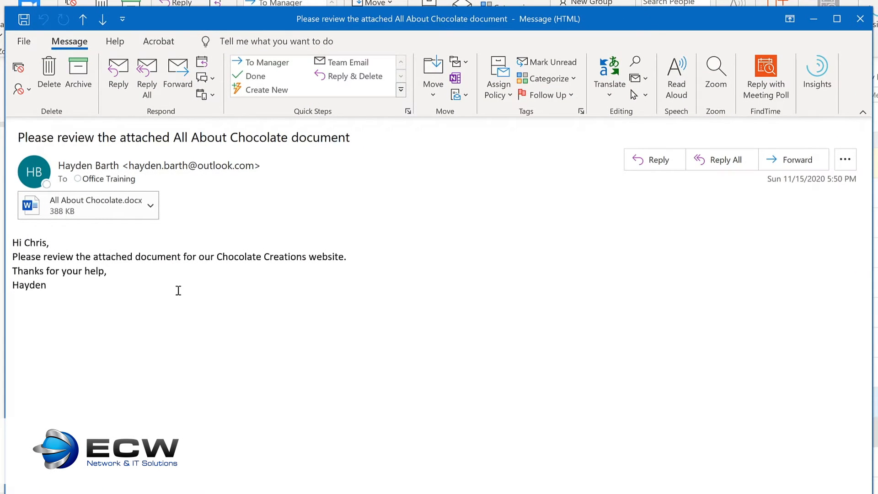
Step: Have the All About Chocolate message read aloud, pause it, and resume from a word within the body before pausing again
click(676, 77)
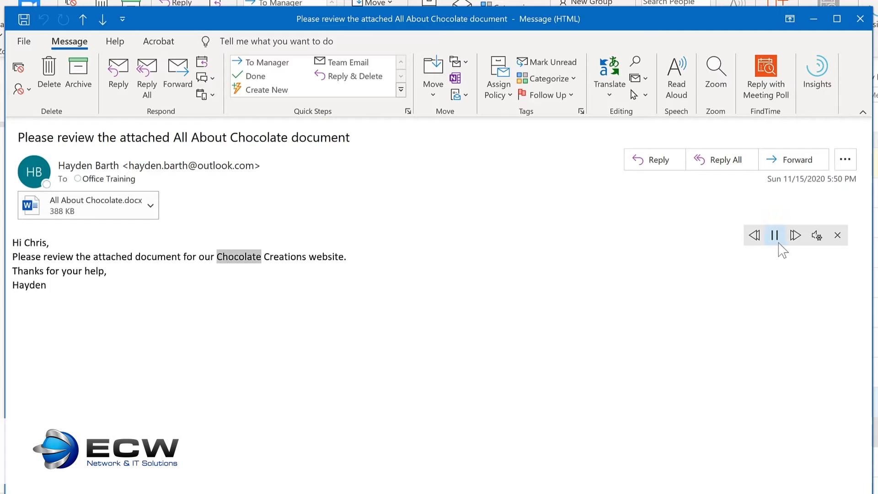
click(774, 236)
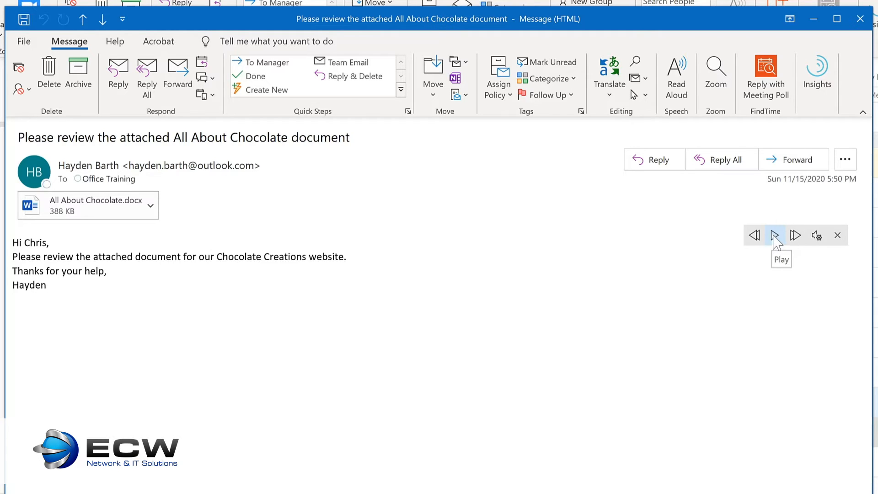
click(153, 256)
click(774, 235)
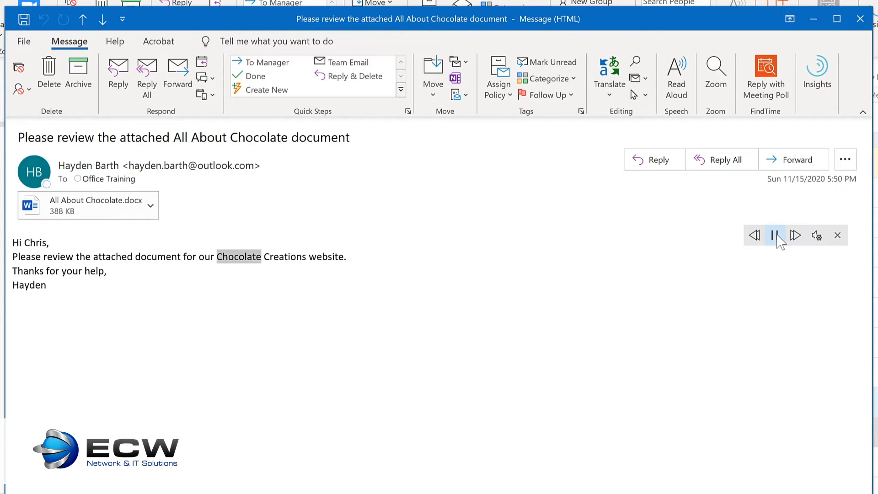
click(775, 235)
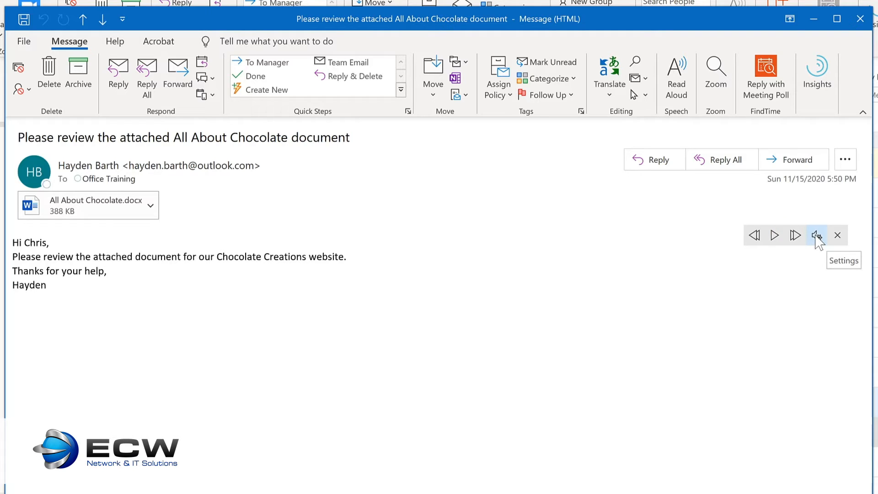
Step: Raise the Read Aloud reading speed slightly, select the Microsoft Mark voice, and play the message again
click(816, 236)
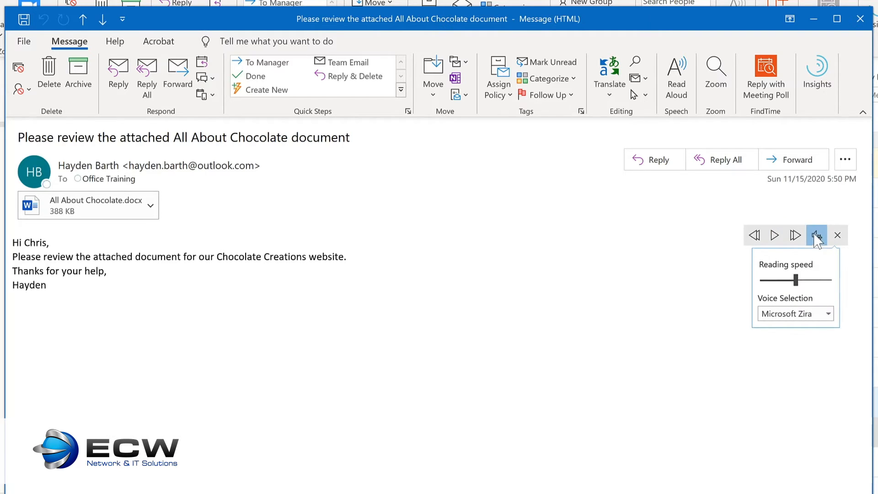
drag(796, 282, 806, 283)
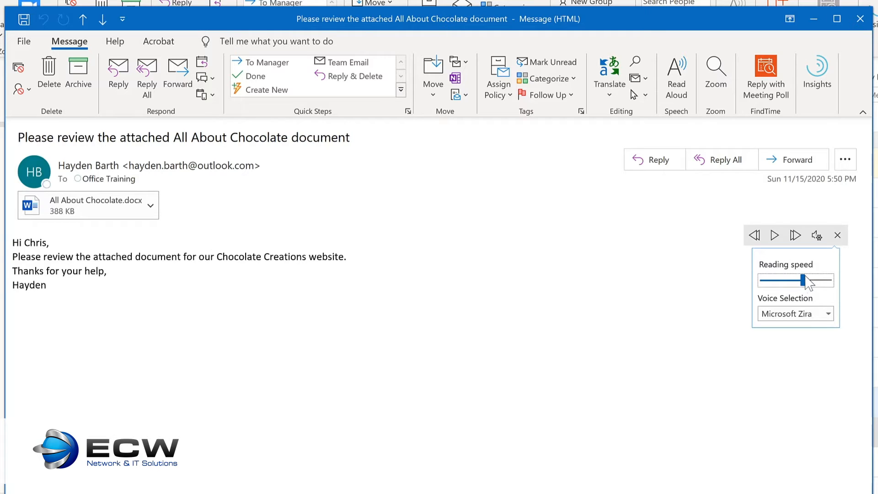
click(828, 313)
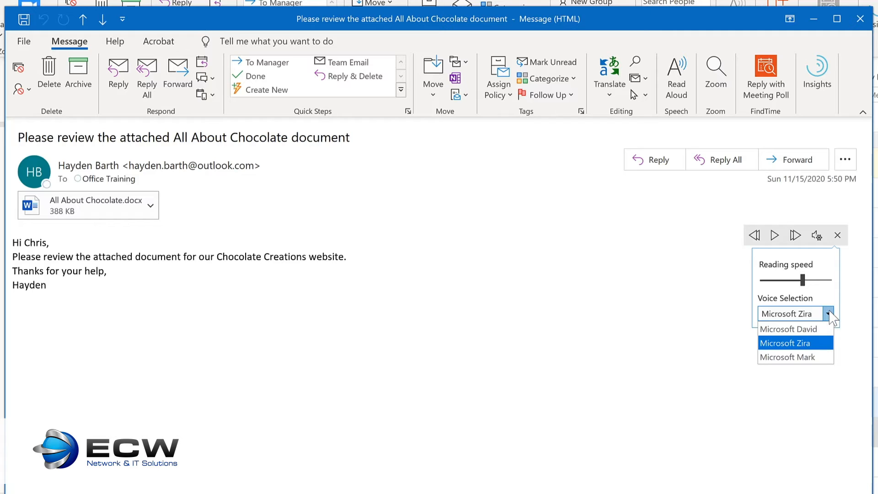
click(819, 357)
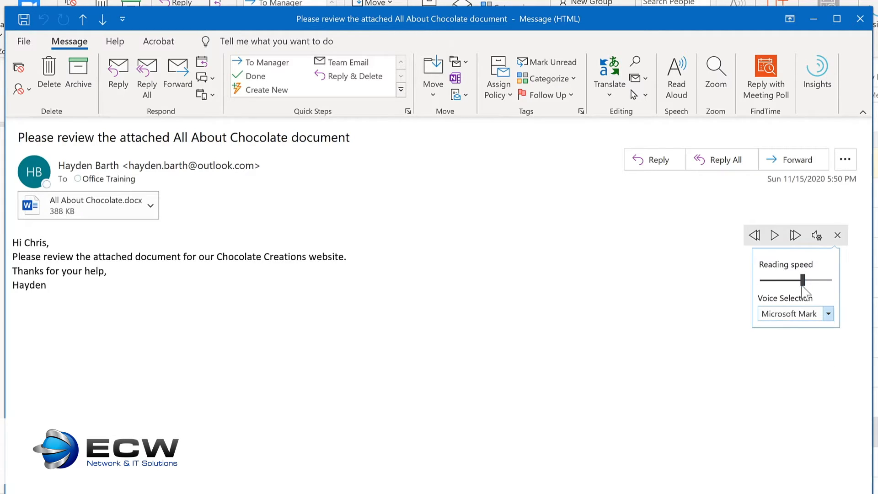
click(774, 235)
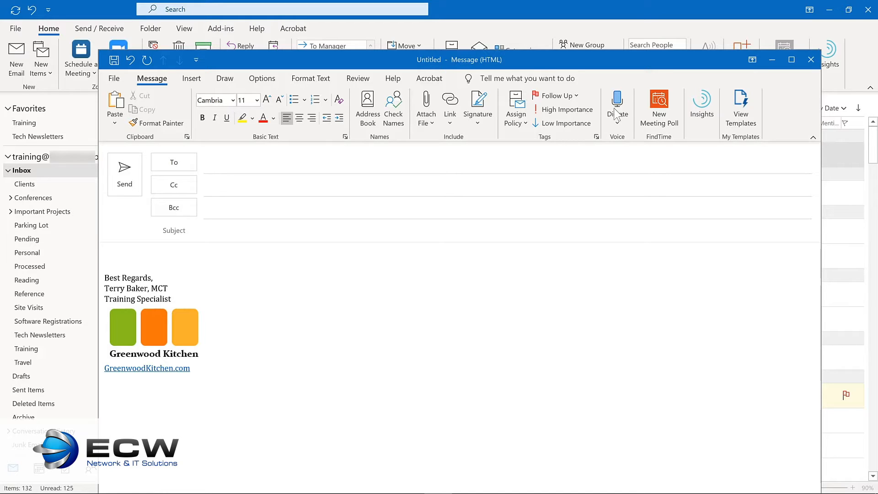
Step: Turn on Dictate in the new message and place the insertion point in the body above the signature
click(617, 114)
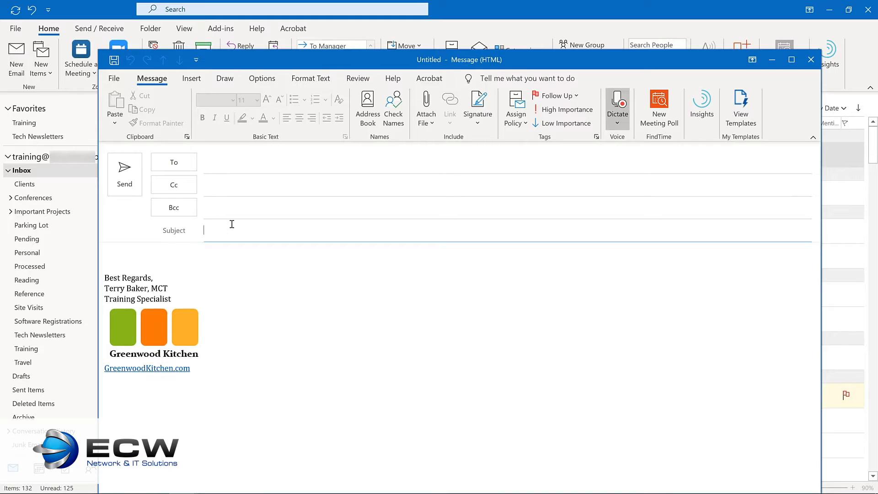
click(179, 258)
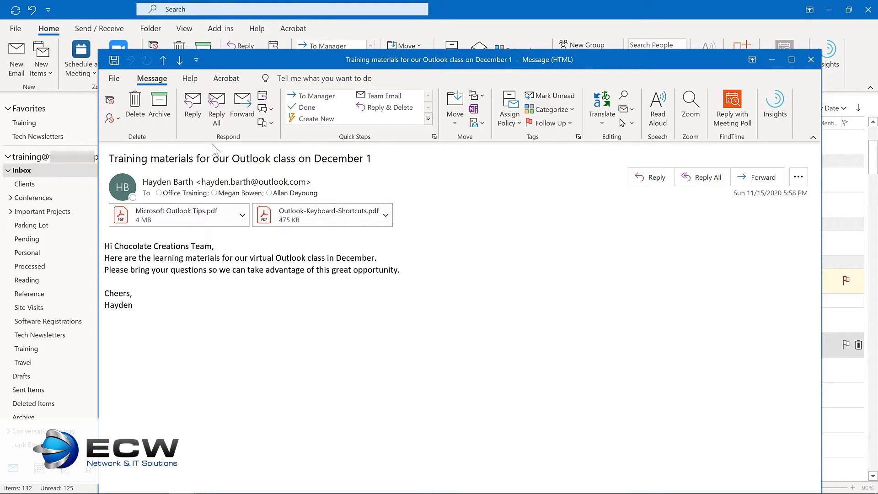
Step: Reply to all on the training materials message with "Thanks so much! I'm looking forward to working together to learn how to be more productive with Outlook."
click(218, 111)
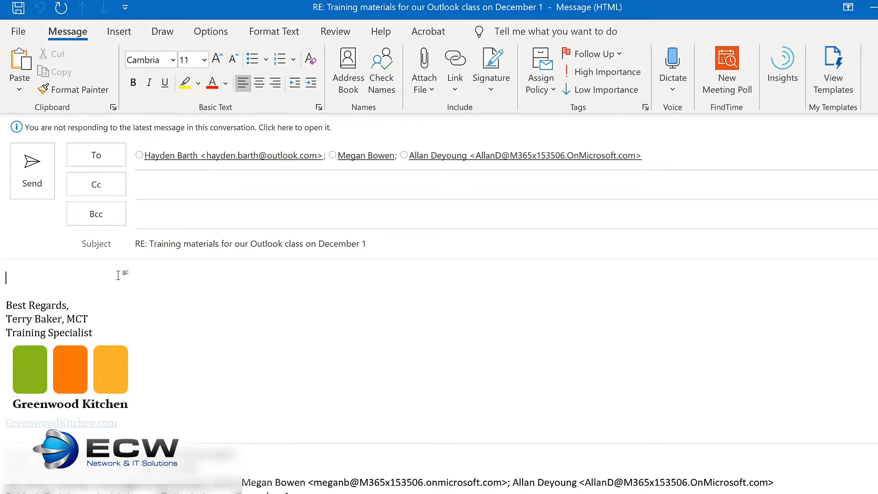
text(Thanks so much! I’m looking forward to working together to learn how to be more productive with Outlook.)
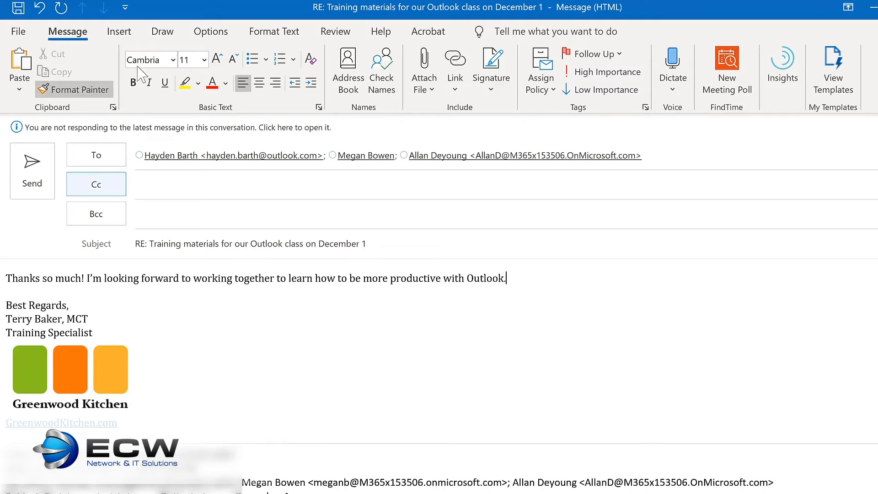
Step: Delay delivery of the training materials reply until 11/30/2020 at 7:00 AM
click(219, 34)
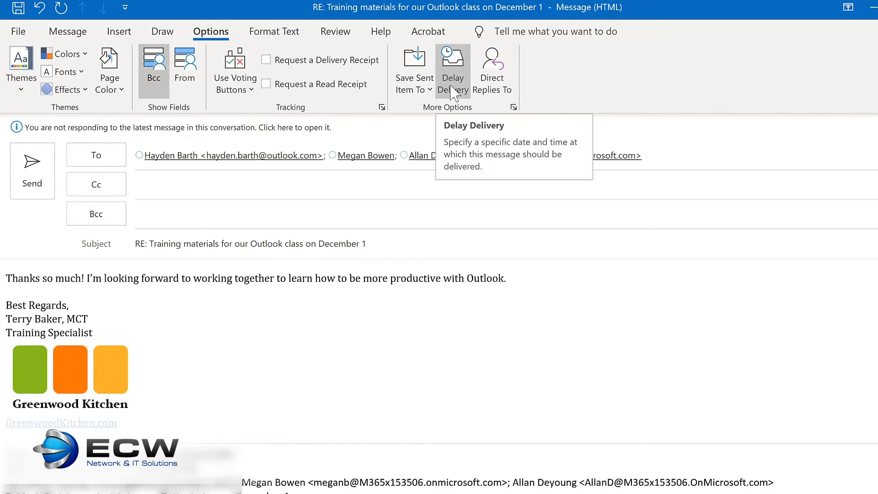
click(453, 91)
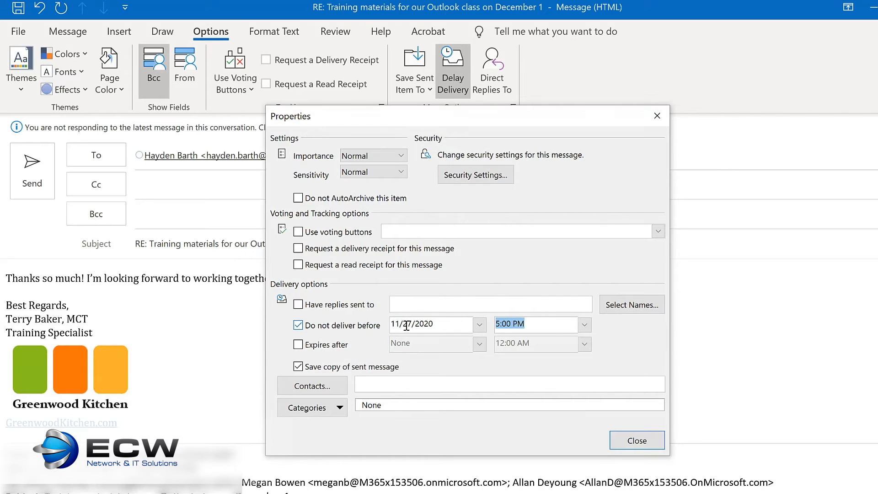
click(479, 325)
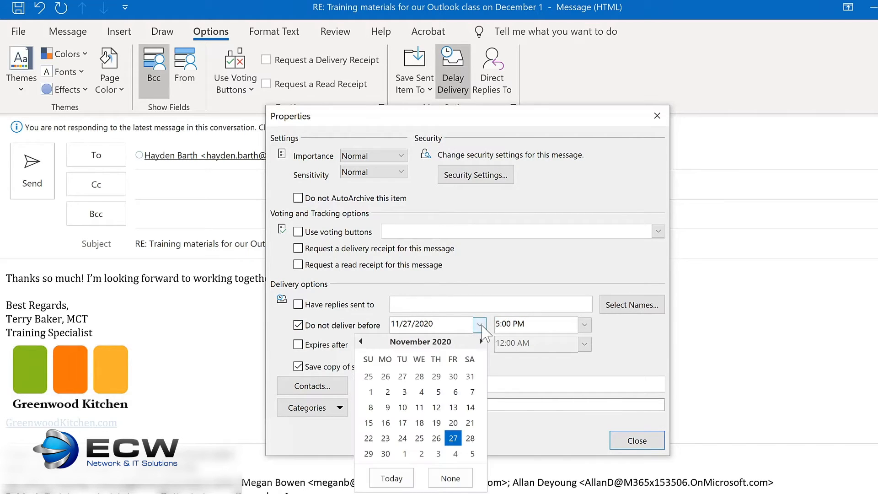
click(386, 454)
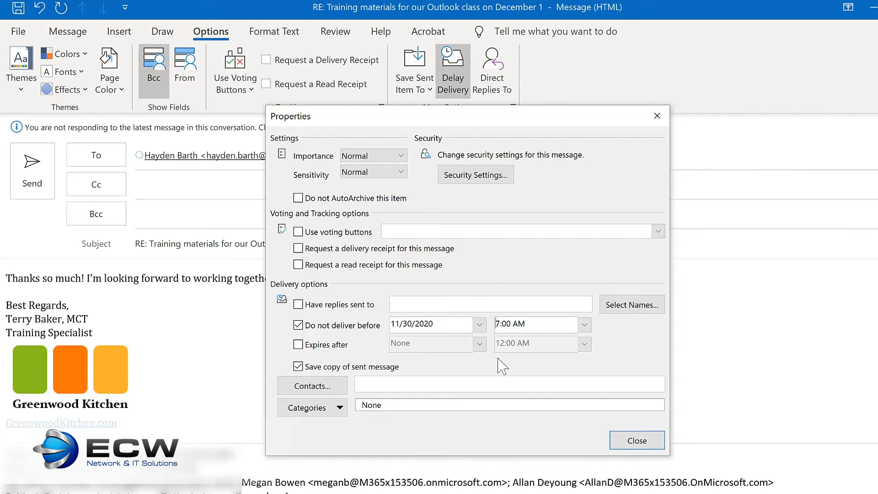
click(639, 442)
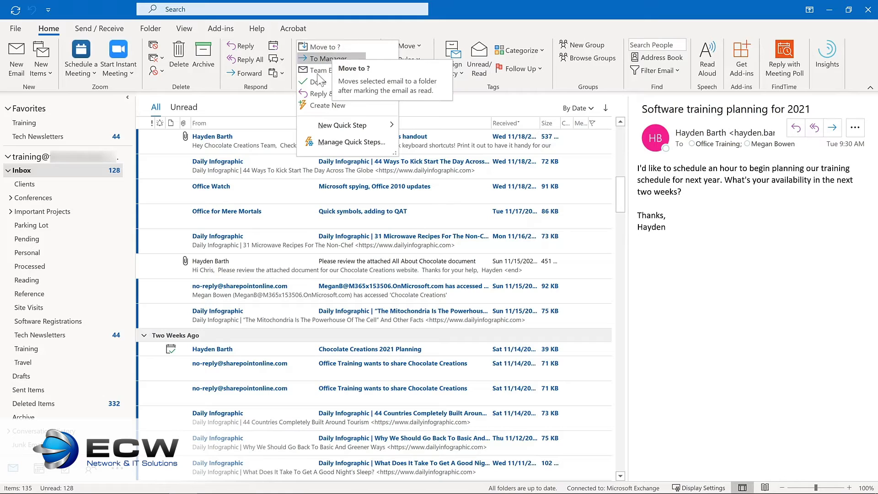
Step: Create a Quick Step named Tech Newsletters that moves messages to the Tech Newsletters folder
click(309, 106)
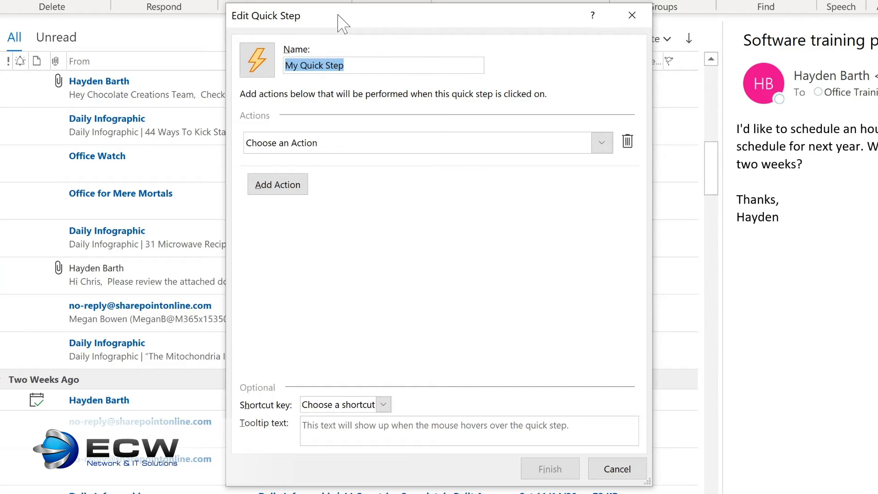
text(Tech Newsletters)
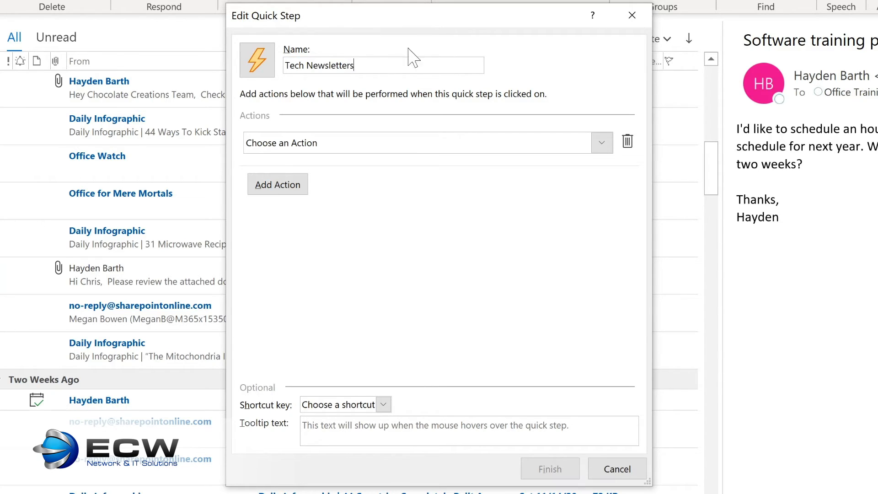
click(602, 144)
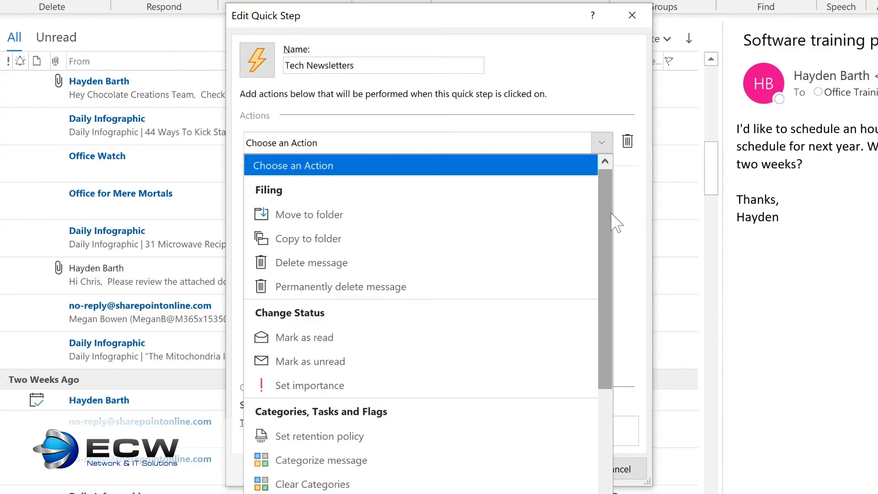
drag(607, 219, 604, 350)
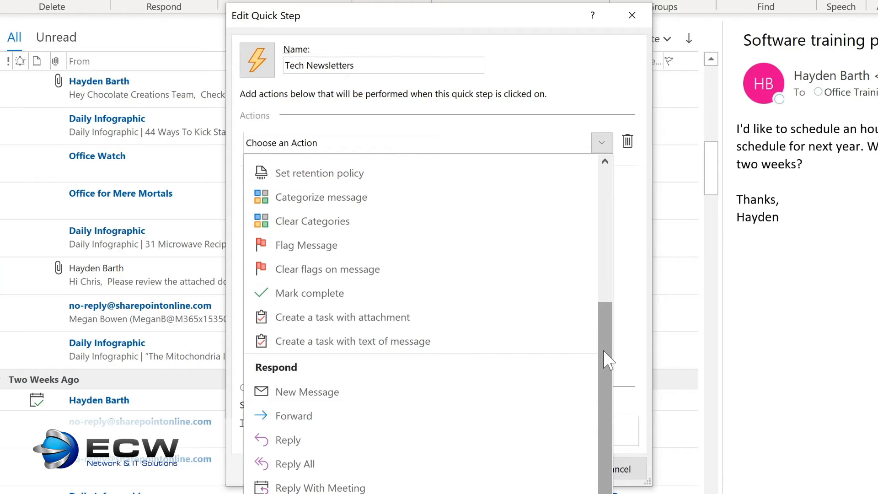
drag(603, 350, 596, 435)
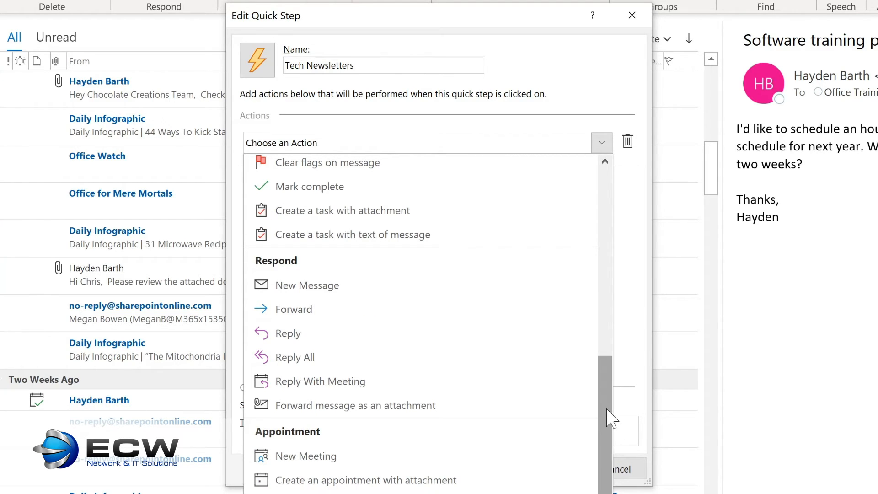
scroll(611, 417, up, 10)
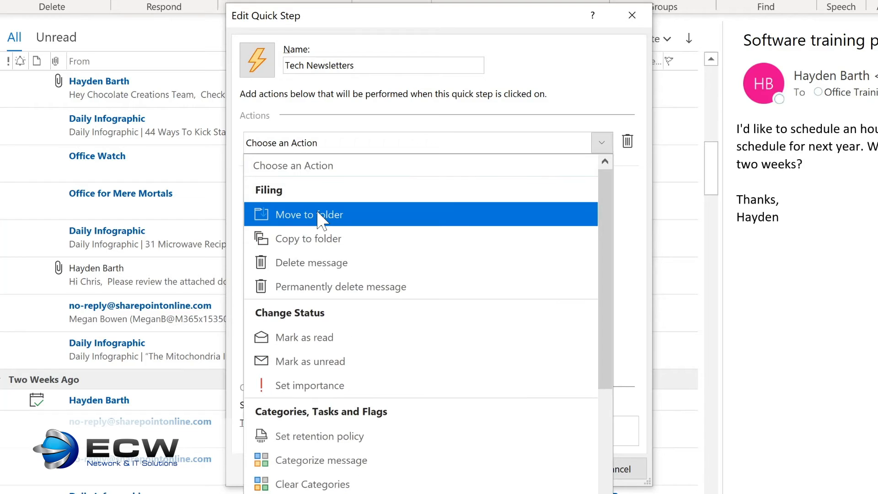
click(330, 214)
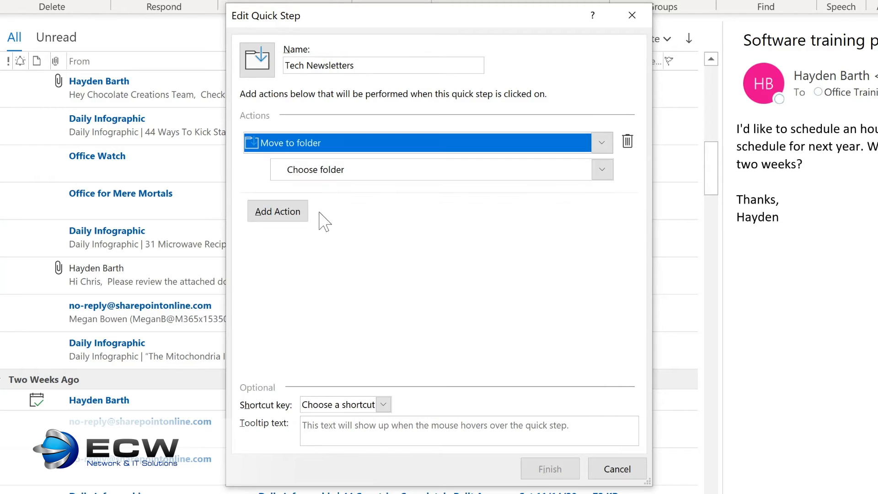
click(602, 170)
click(602, 170)
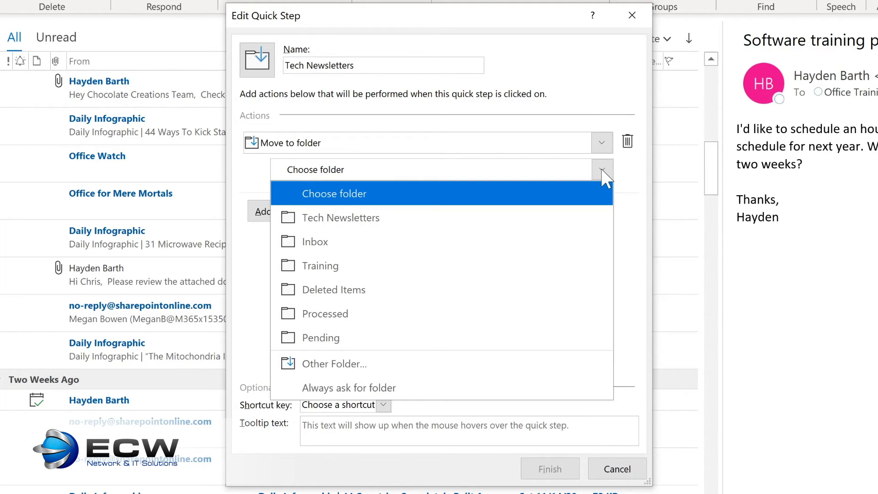
click(393, 218)
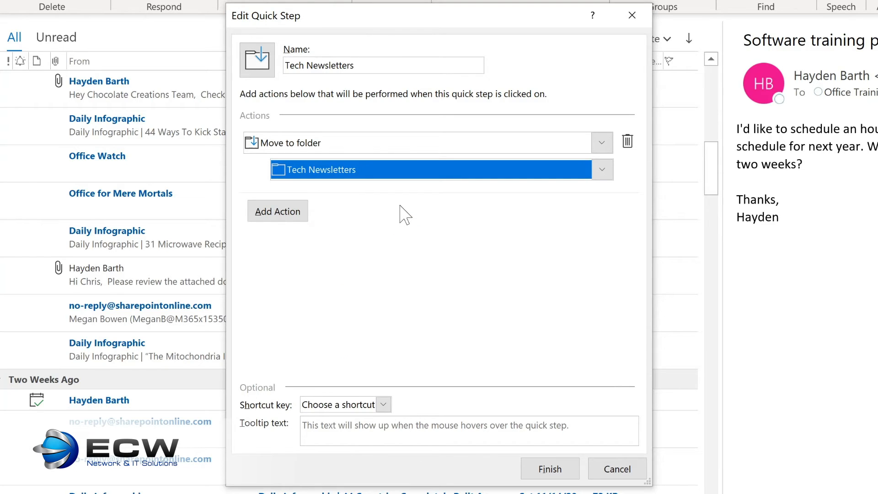
Step: Complete the Quick Step with a Mark as read action, the shortcut CTRL+SHIFT+1 and the tooltip text "Move to Tech Newsletter folder"
click(274, 213)
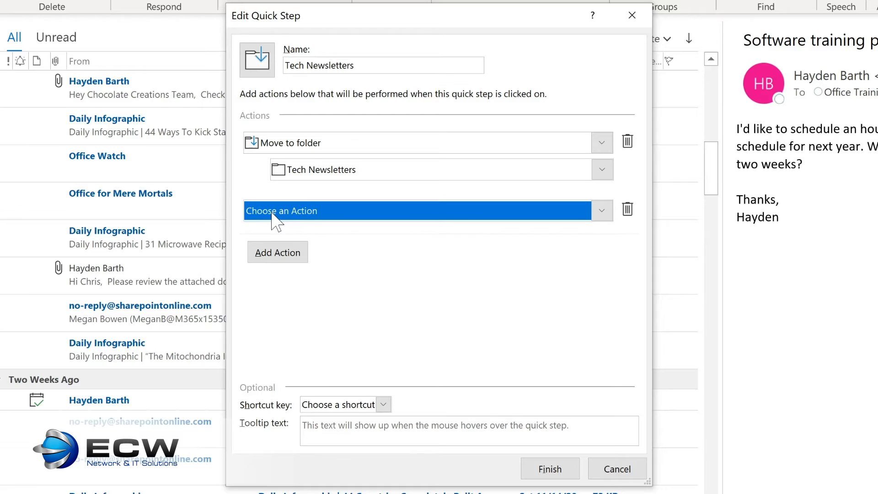
click(305, 213)
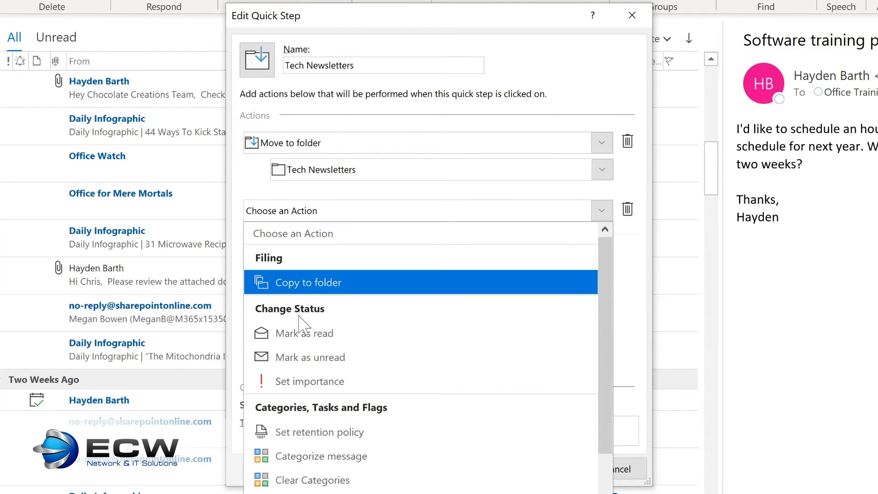
click(306, 336)
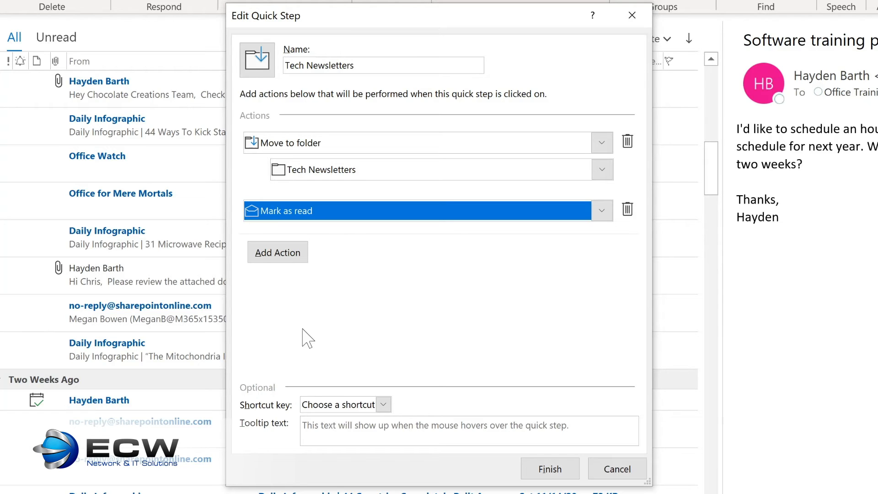
click(384, 405)
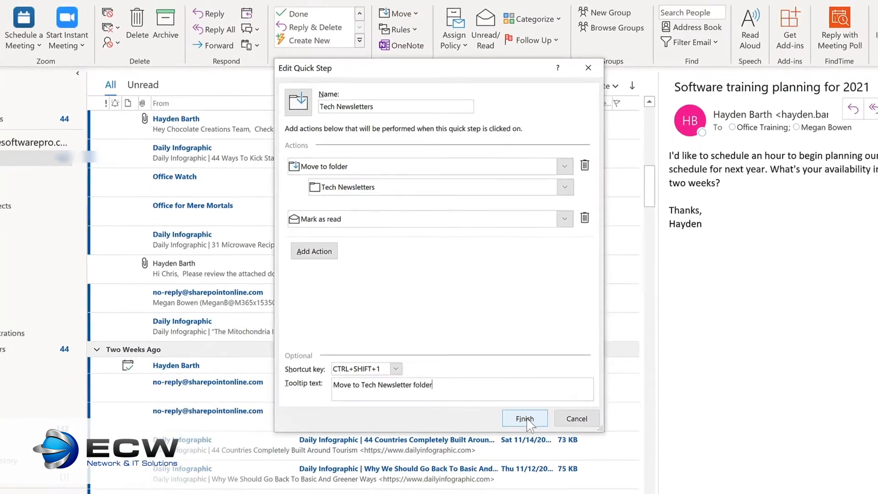
click(525, 418)
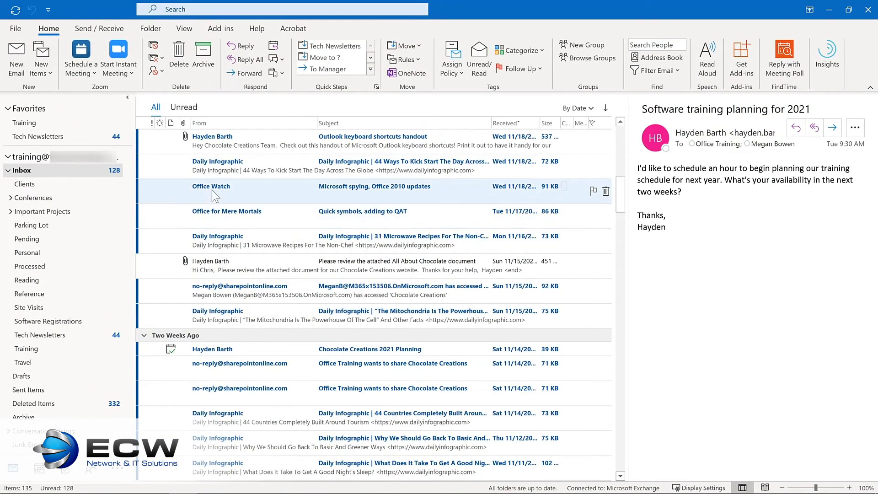
Step: Run the Tech Newsletters Quick Step on the "Microsoft spying" and "Quick symbols" messages, and check the Tech Newsletters folder
click(212, 191)
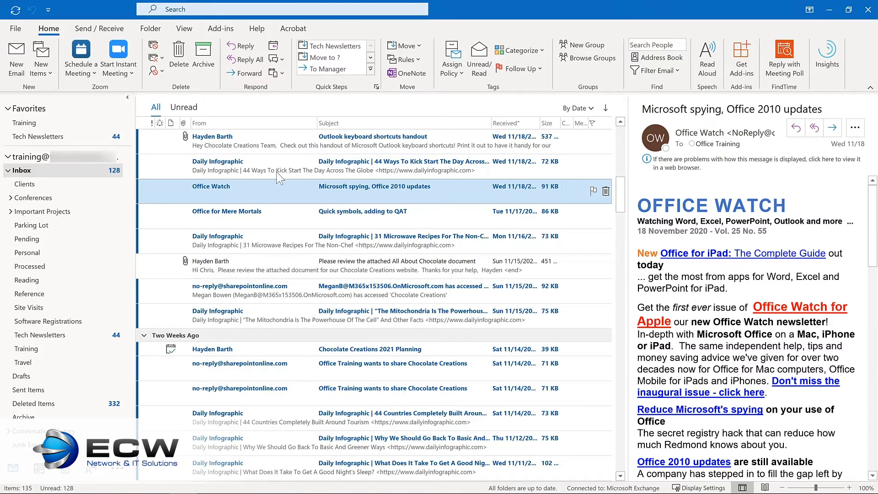
click(347, 46)
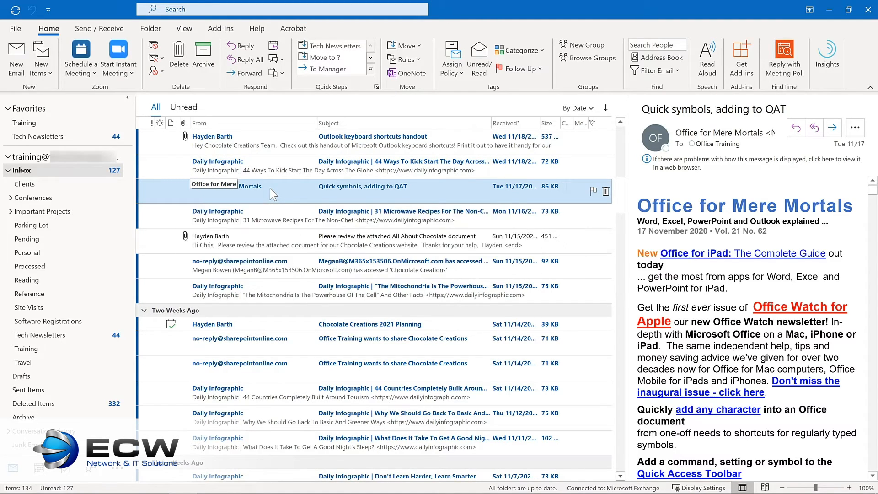
key(ctrl+shift+1)
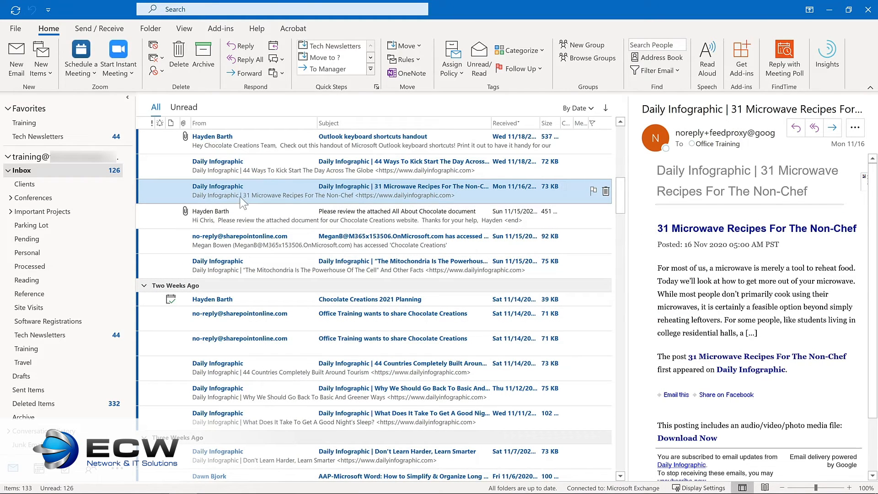
click(74, 335)
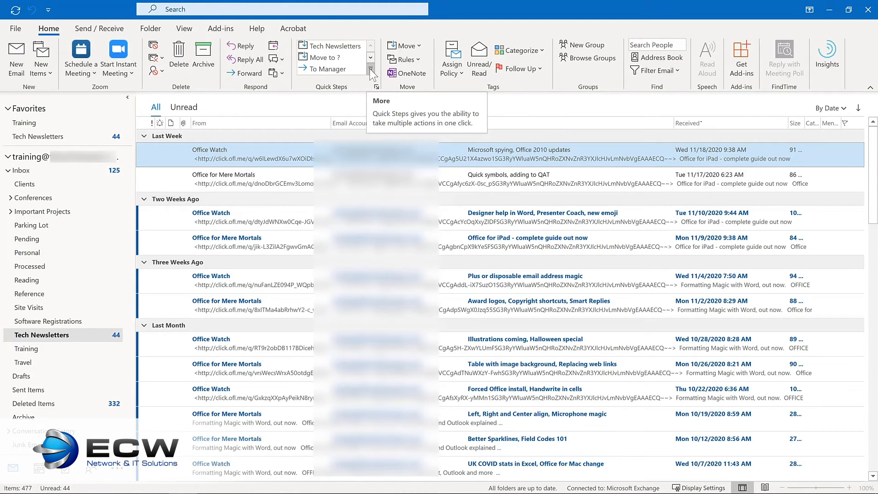
Step: Open the full list of Quick Steps for managing
click(370, 69)
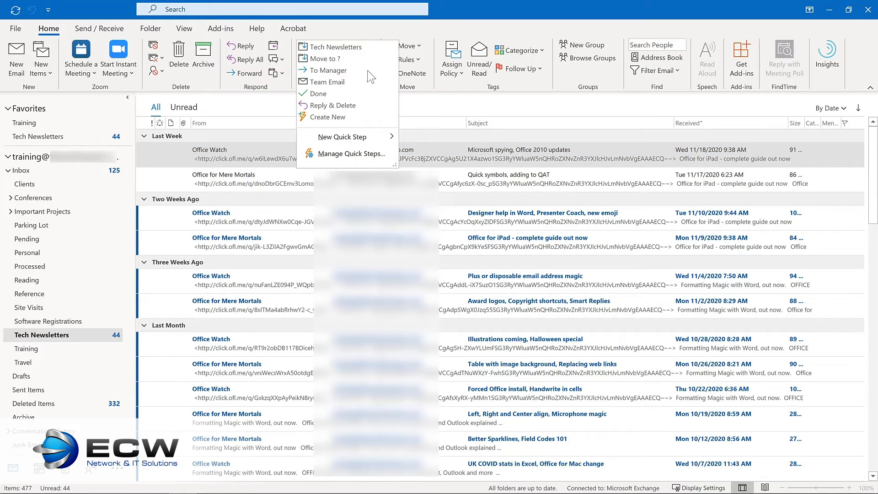
click(337, 154)
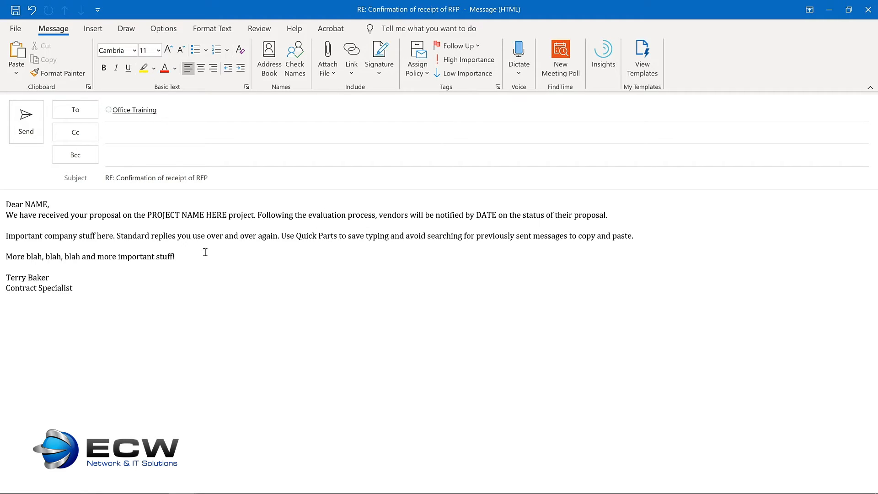
Step: Create a Quick Part from the entire body of the RFP confirmation reply and name it Proposal response
key(ctrl+a)
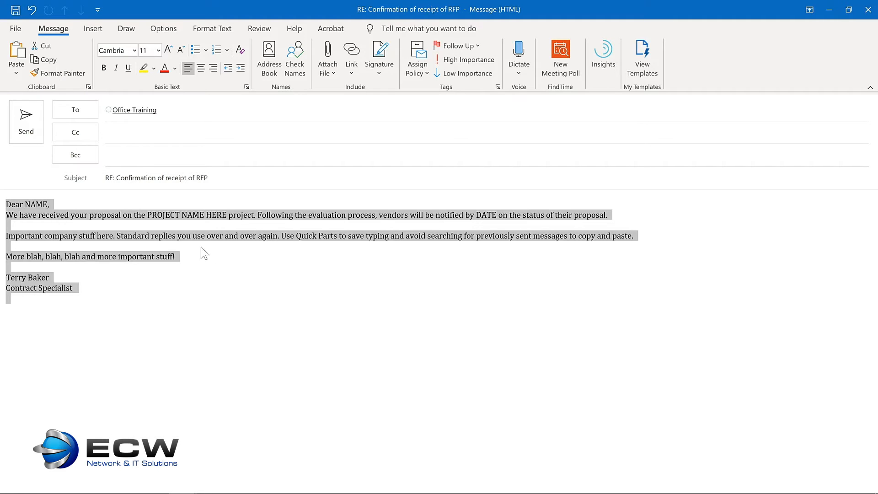
click(85, 31)
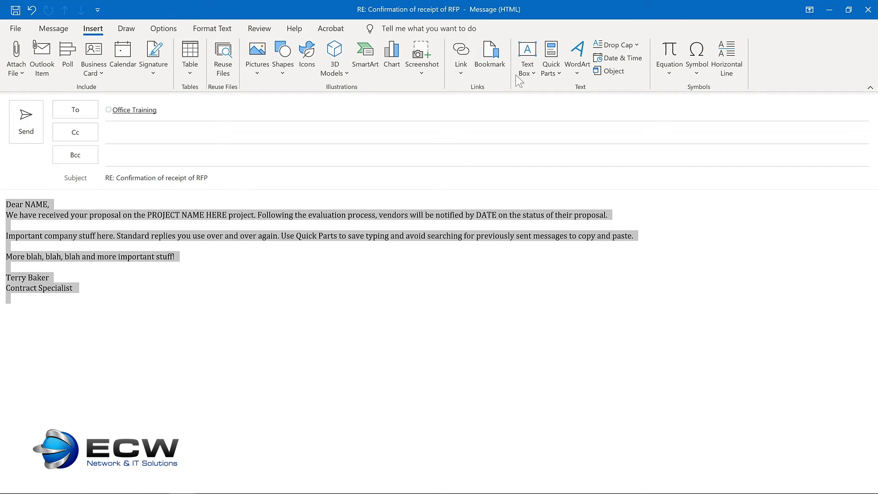
click(550, 69)
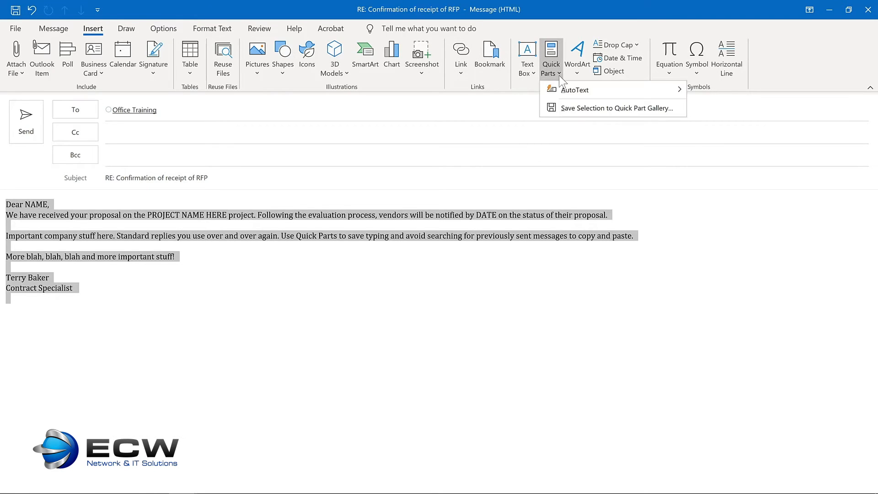
click(572, 108)
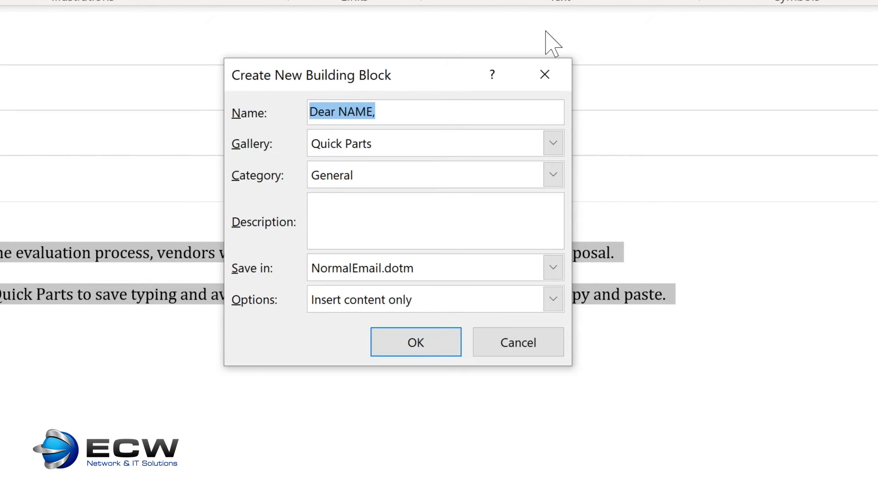
text(Proposal response)
Step: Assign the Quick Part to a new category named Proposals
click(553, 174)
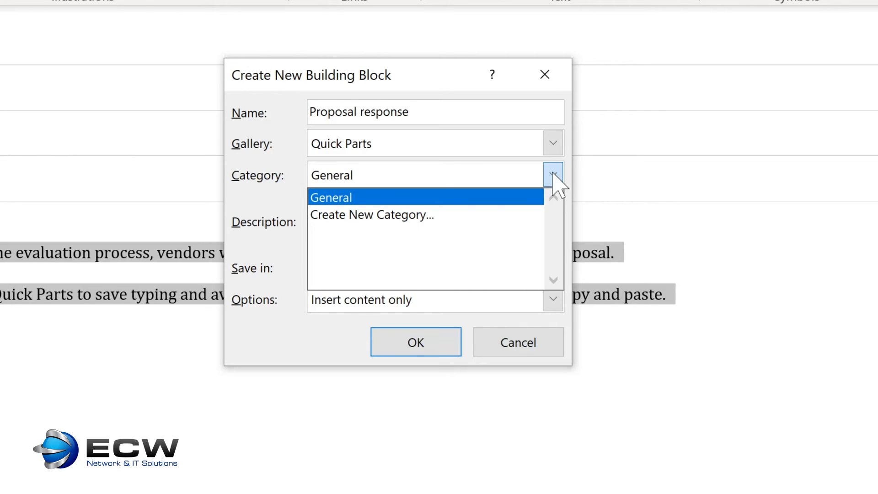
click(372, 215)
text(Pro)
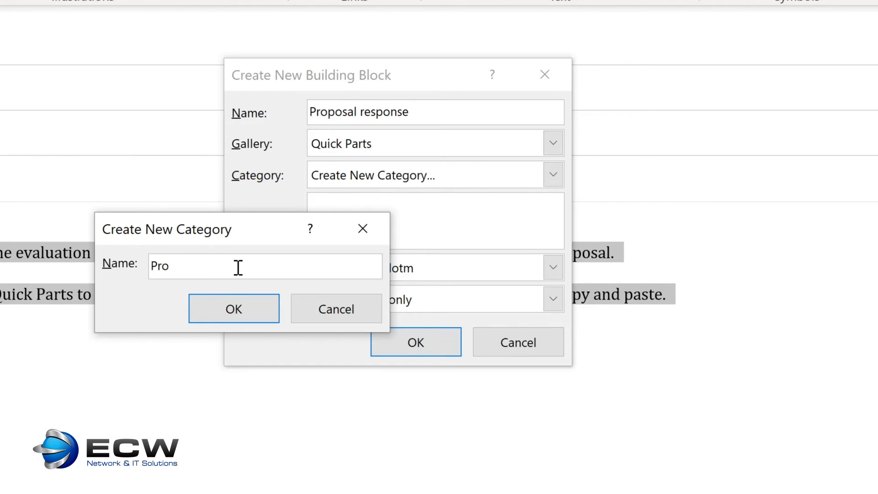
text(posals)
key(Return)
Step: Describe the Quick Part as "Response to project proposals", keep the Insert content only option, and save it
click(344, 204)
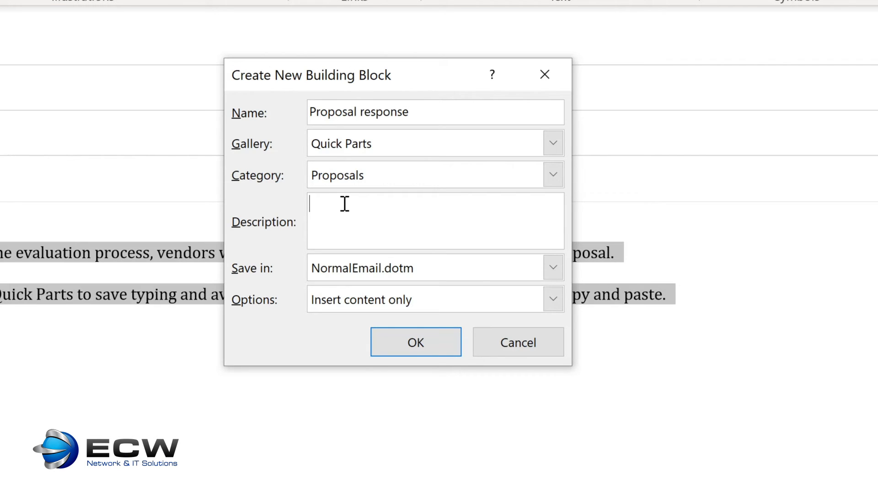
text(Response to project proposals)
click(553, 300)
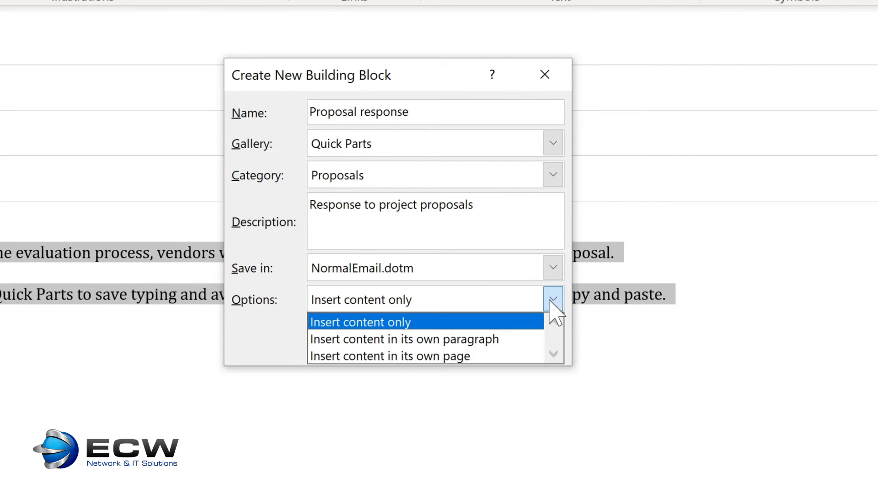
click(552, 302)
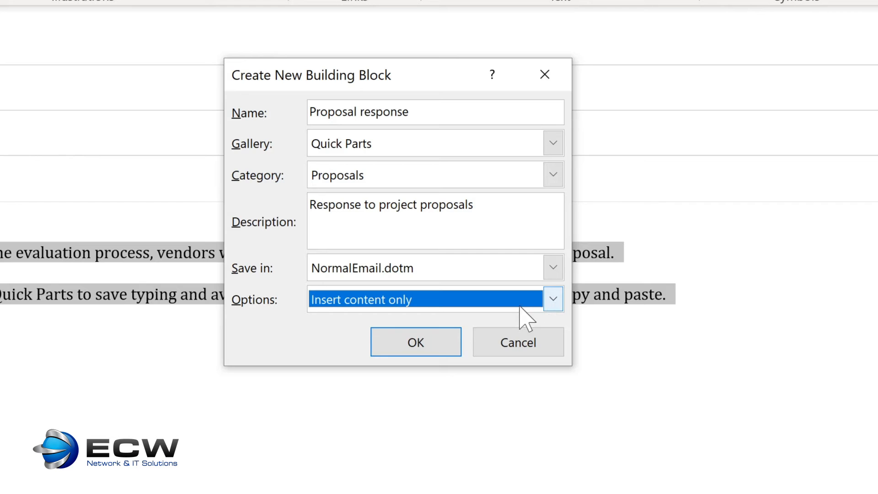
click(418, 350)
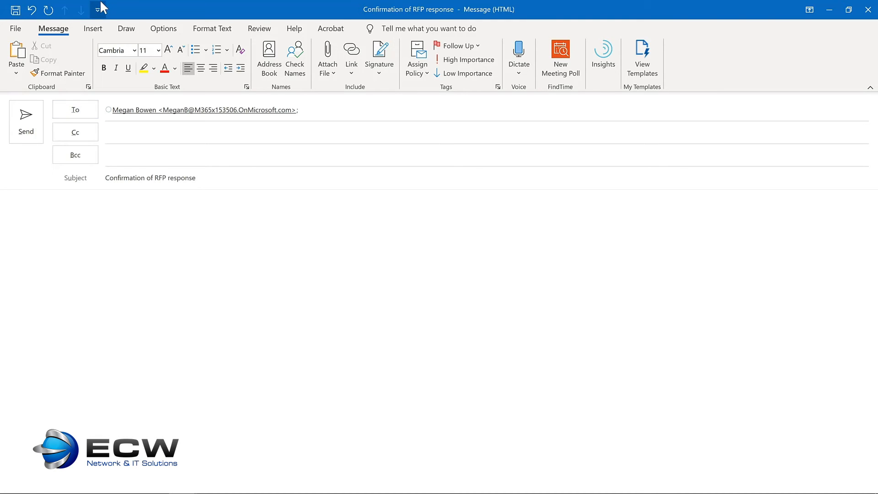
Step: Insert the Proposal response Quick Part into the body of the Confirmation of RFP response message
click(96, 33)
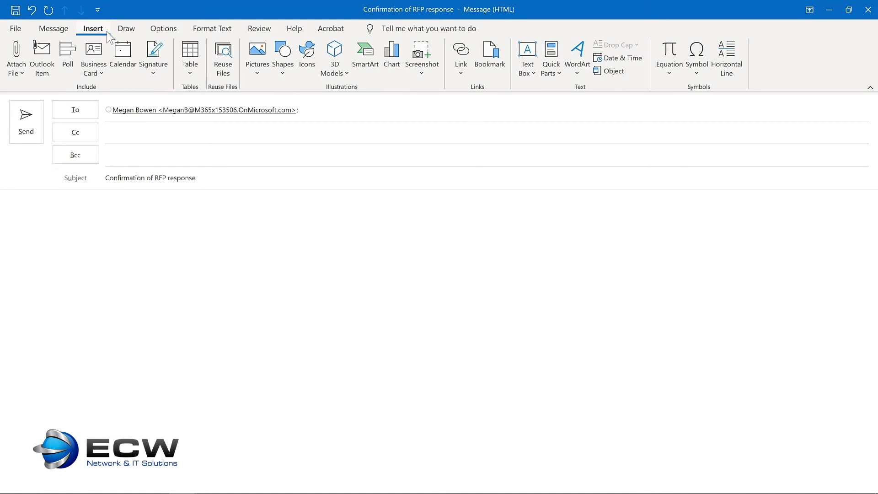
click(551, 80)
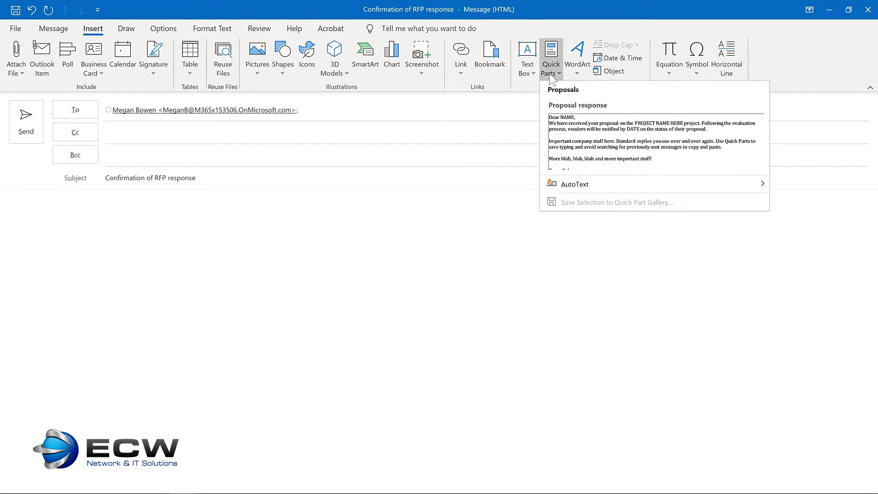
click(589, 131)
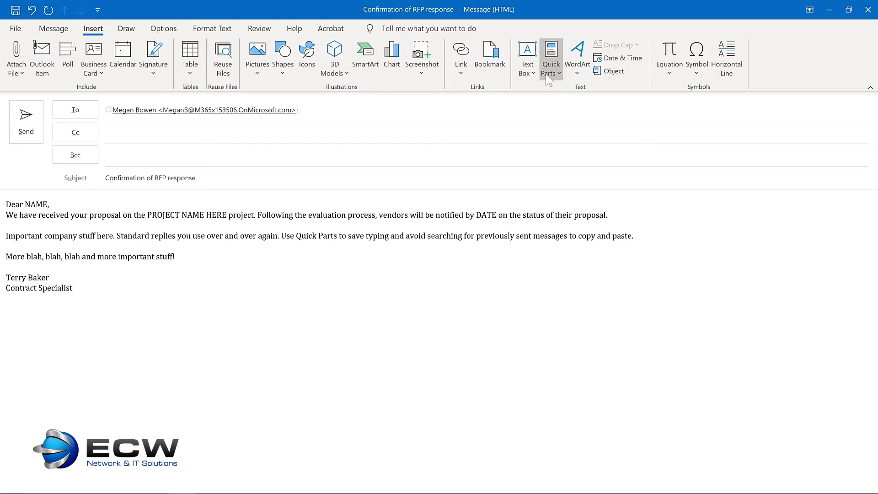
Step: Open the organize and delete options for the Proposal response Quick Part
click(551, 58)
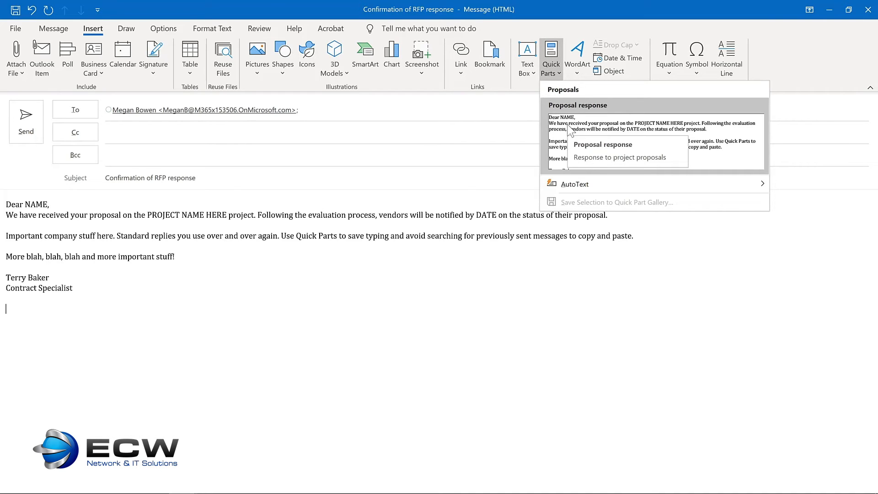
right_click(570, 132)
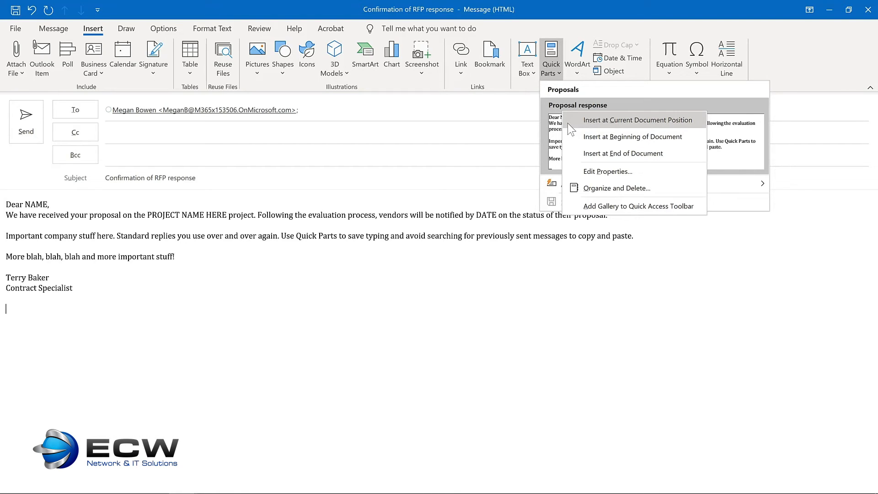
click(589, 186)
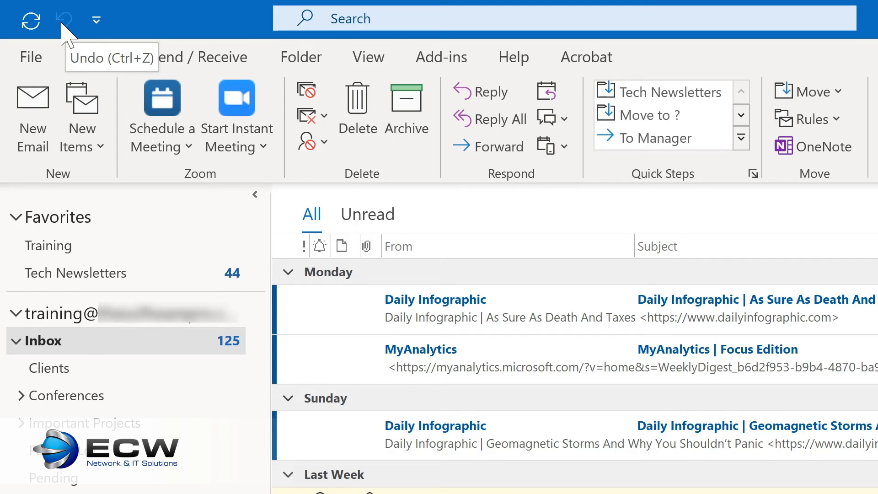
Step: Add the Reply, Reply All and Forward commands to the main window's Quick Access Toolbar
click(97, 21)
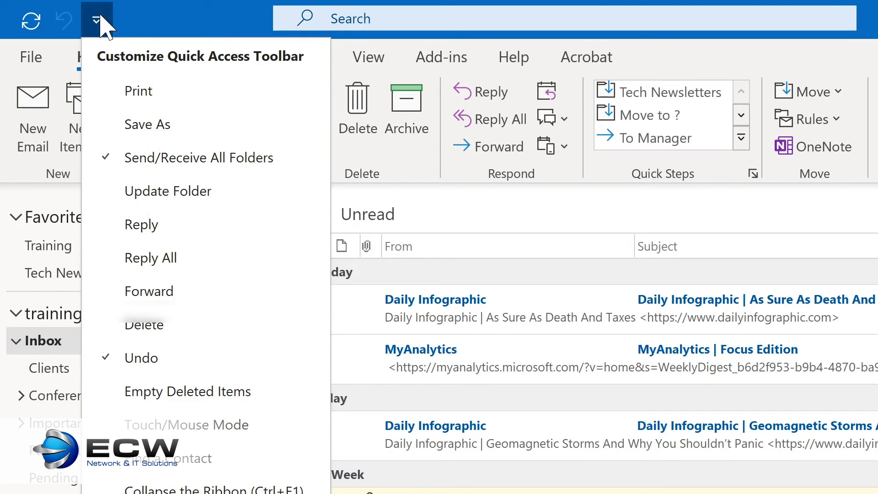
click(139, 224)
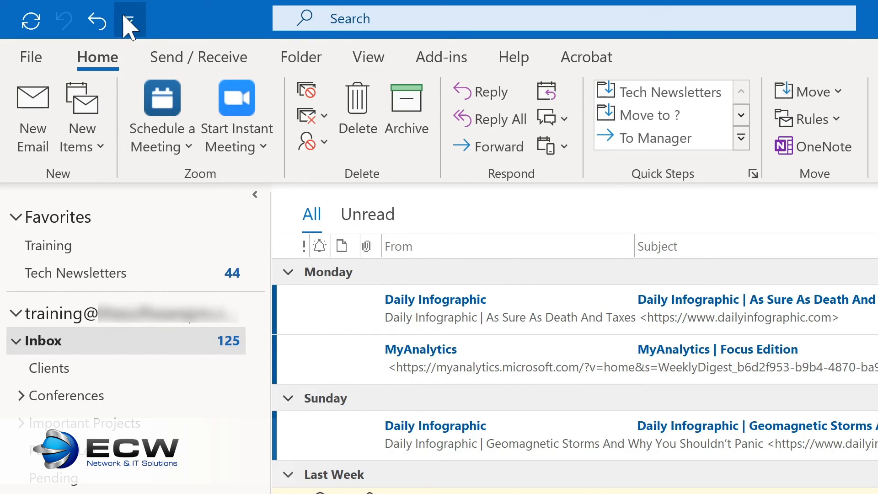
click(131, 22)
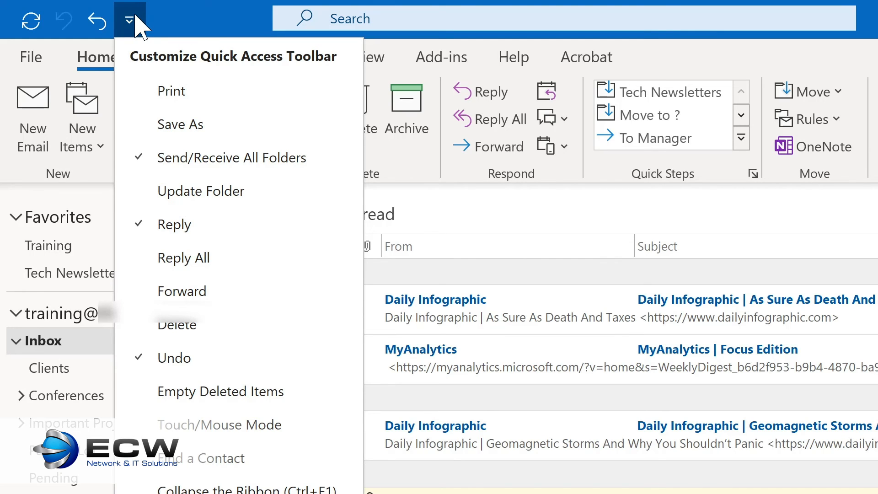
click(161, 259)
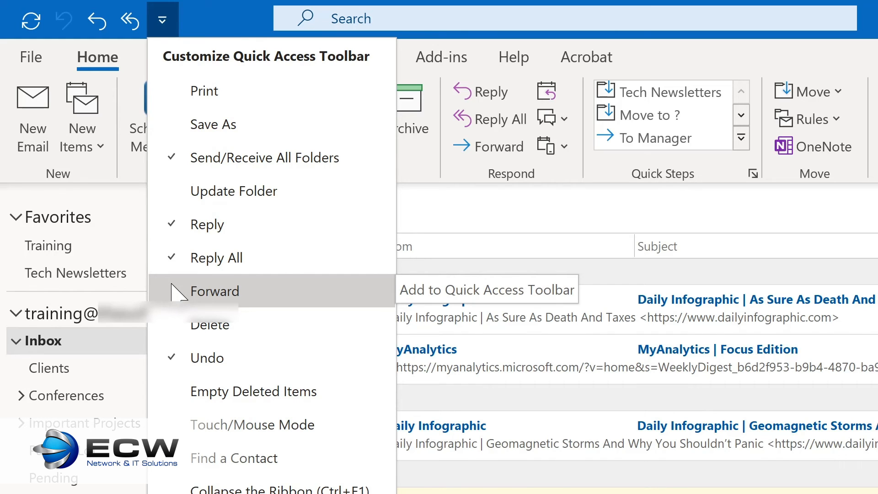
click(173, 292)
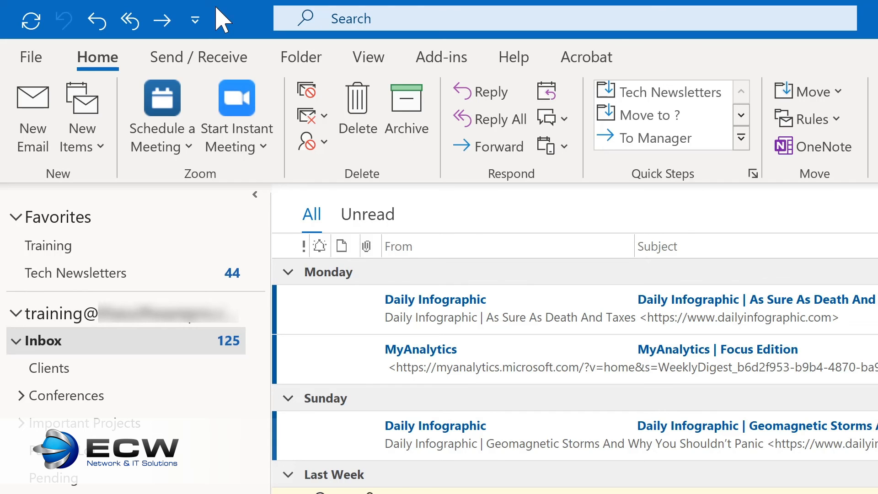
Step: Start a new email message and add the Quick Parts command to its Quick Access Toolbar
key(ctrl+n)
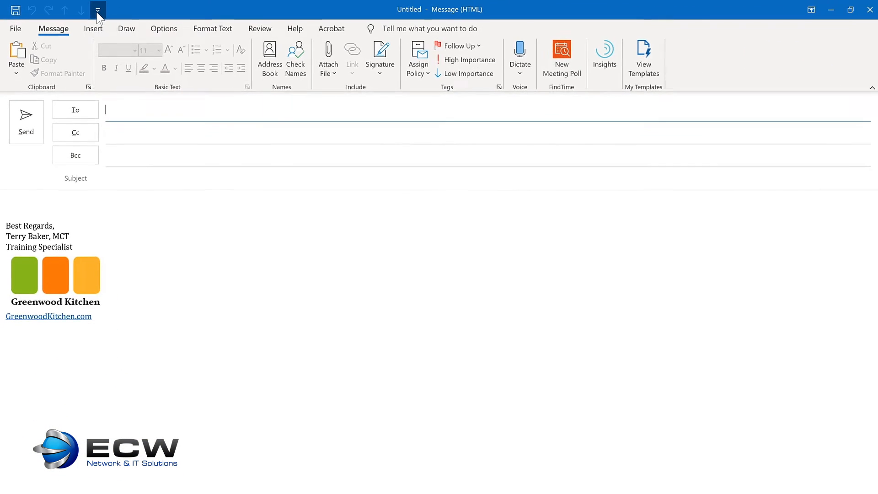
click(97, 10)
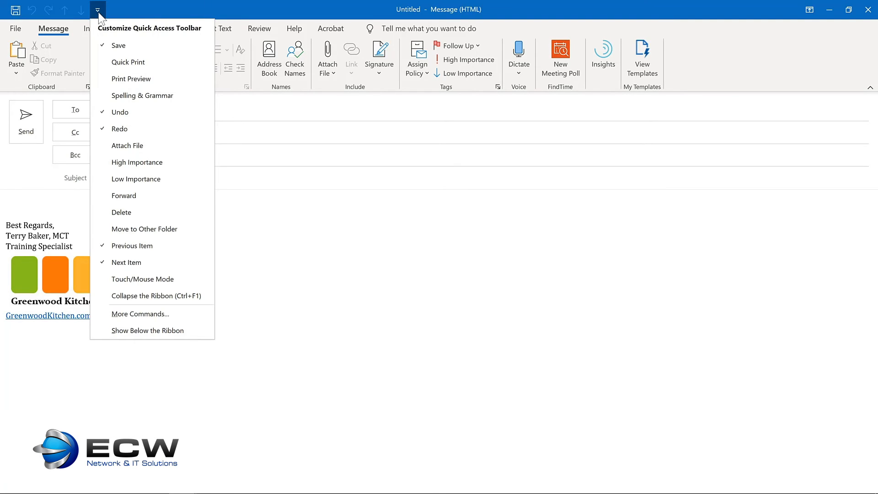
click(99, 13)
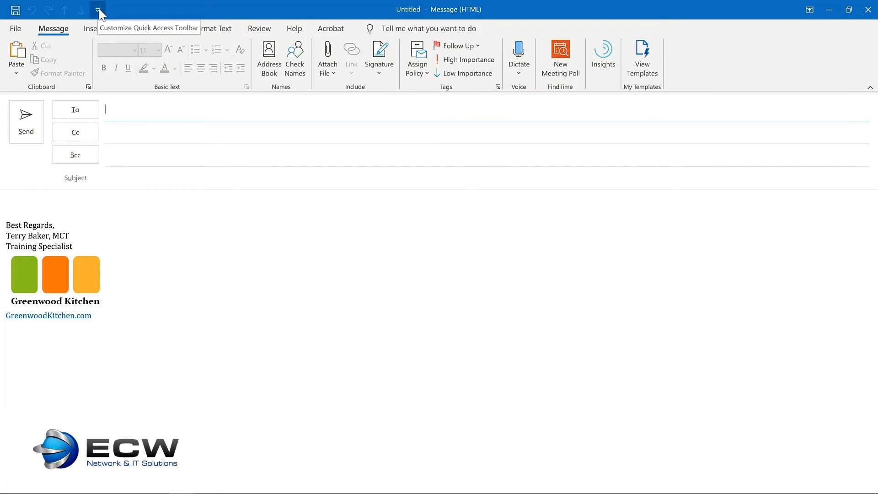
click(35, 194)
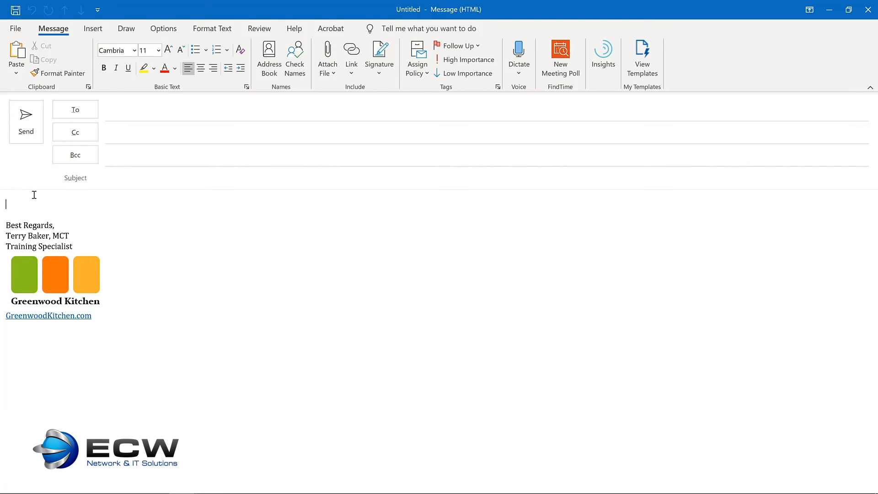
click(91, 30)
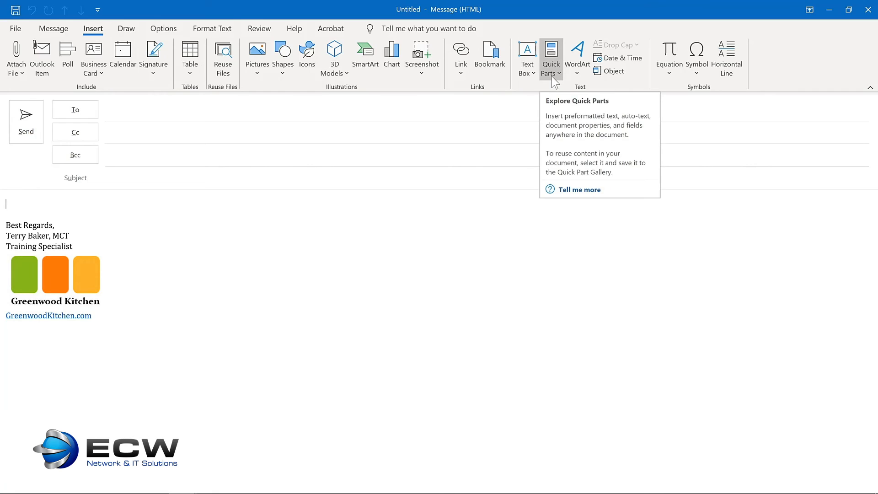
right_click(550, 53)
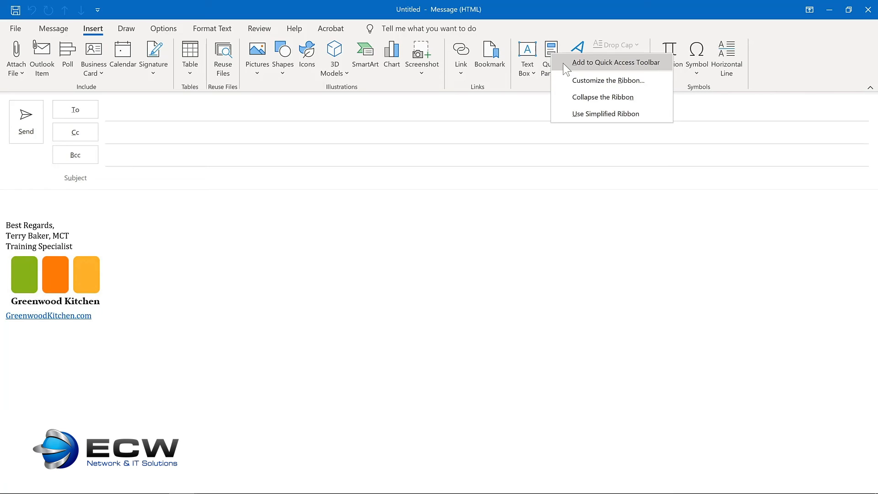
click(565, 64)
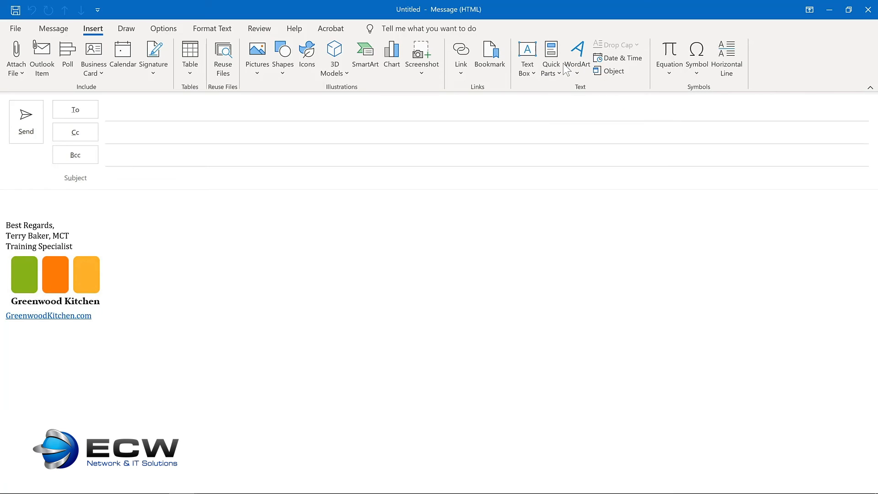
Step: Add the Delay Delivery command to the message window's Quick Access Toolbar
click(161, 29)
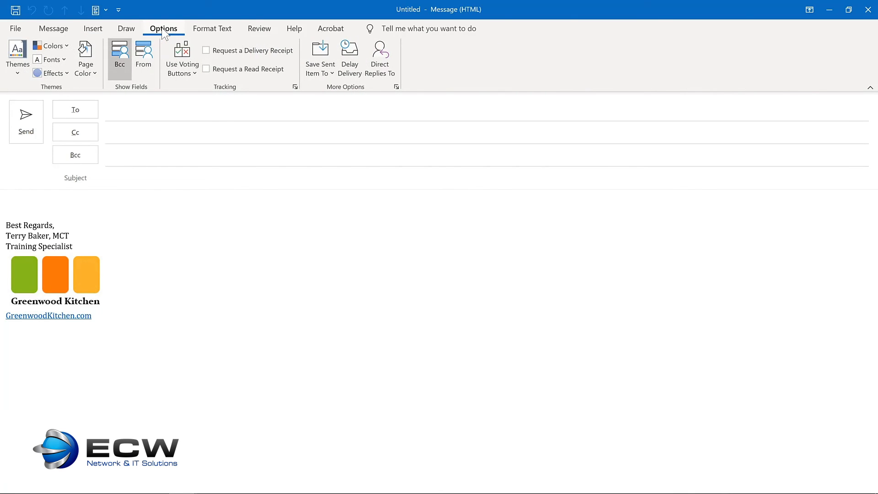
right_click(355, 61)
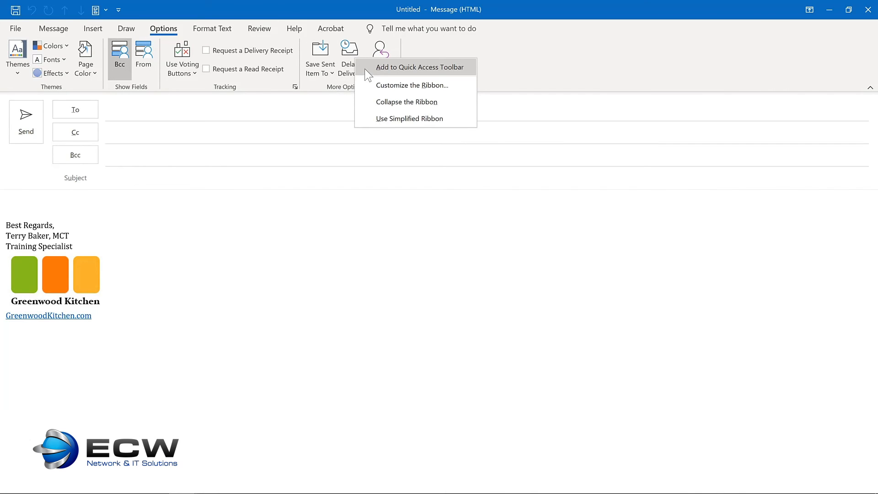
click(365, 67)
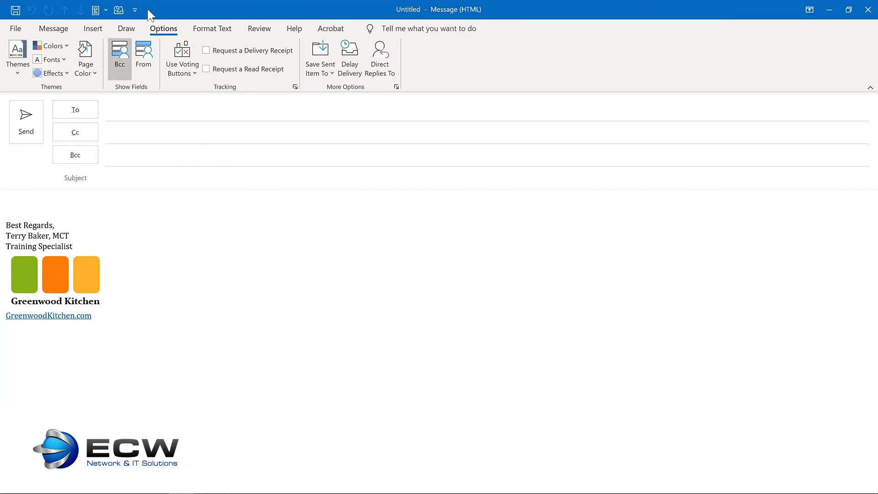
Step: Show the Quick Access Toolbar below the ribbon and open the main window's full toolbar customization settings
click(135, 10)
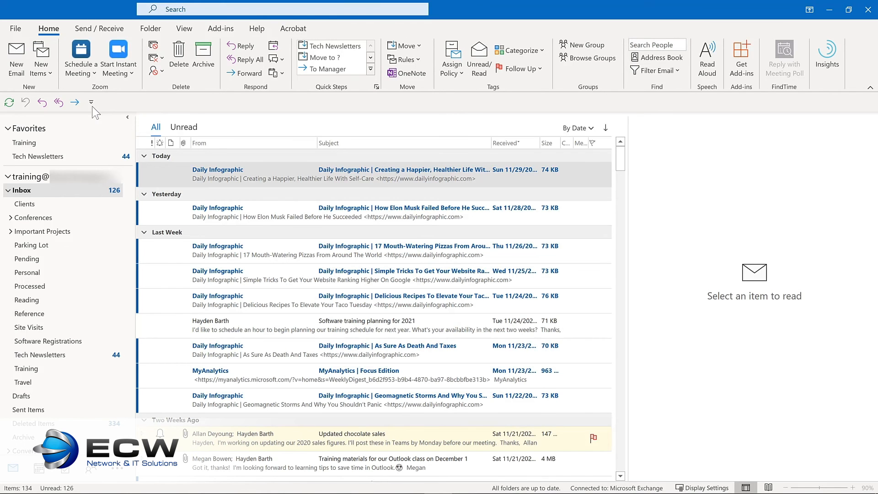
click(91, 103)
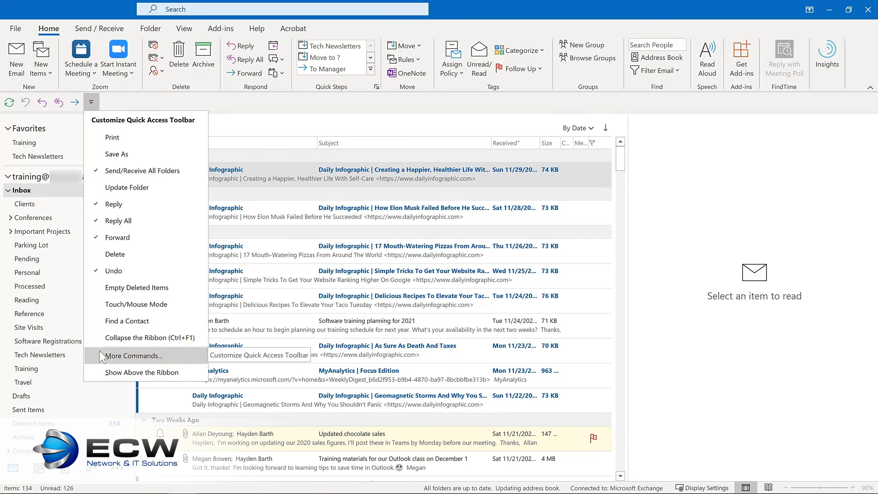
right_click(55, 105)
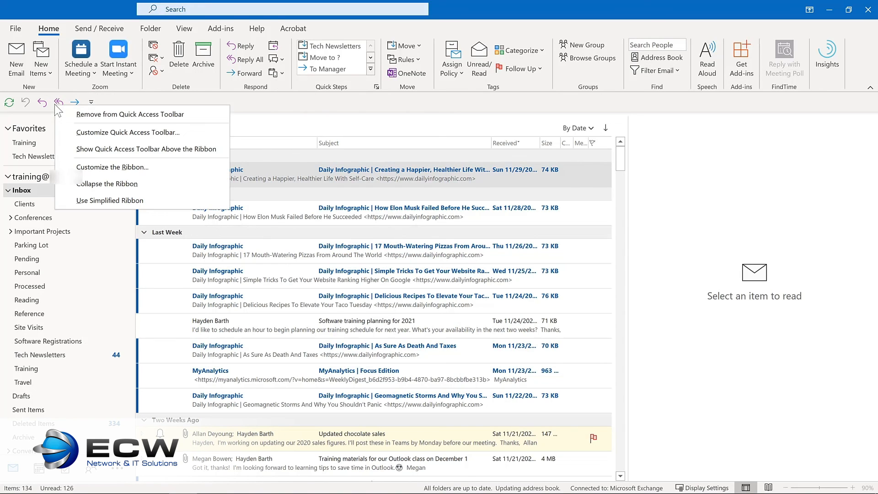
click(71, 131)
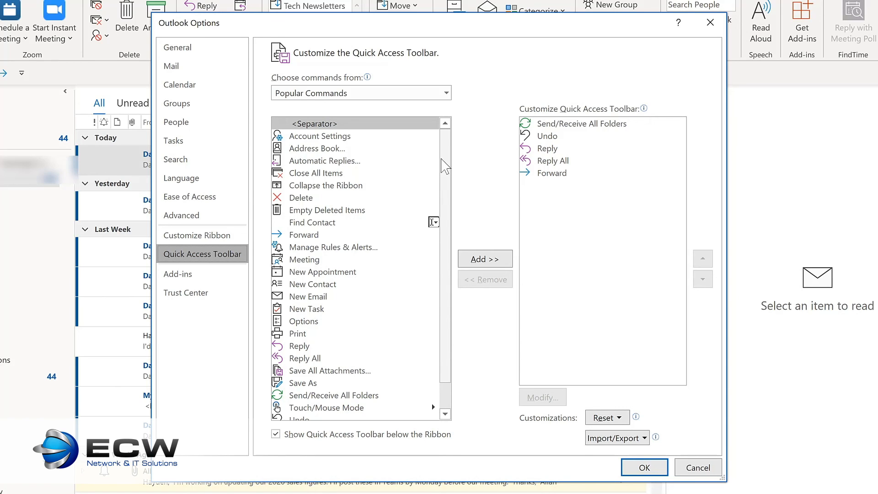
Step: Add Manage Rules & Alerts, Meeting, New Email and New Task from the popular commands to the Quick Access Toolbar
click(333, 252)
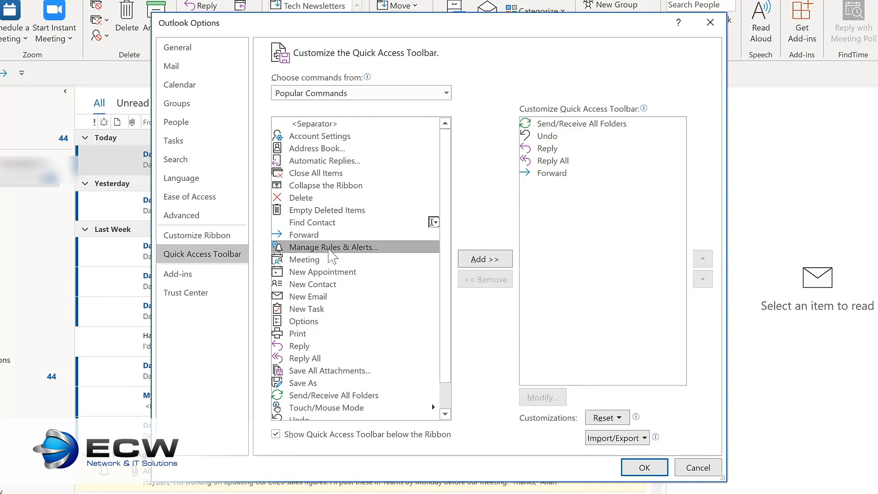
click(486, 261)
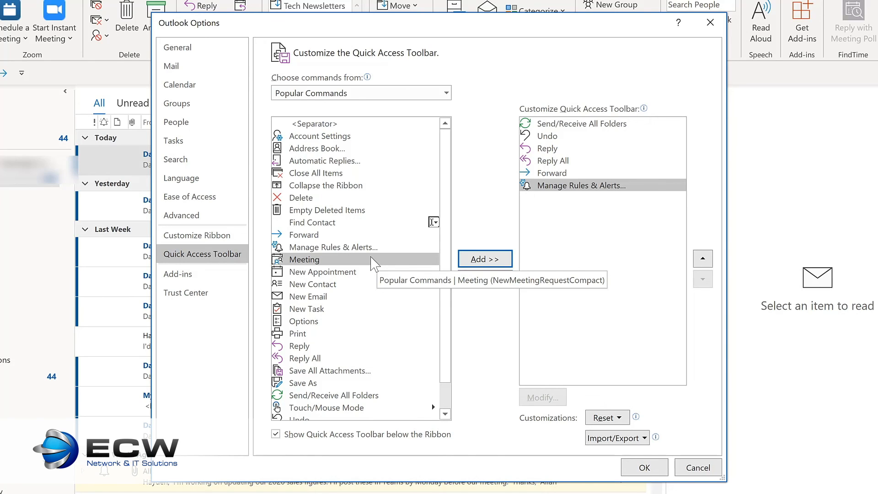
click(479, 261)
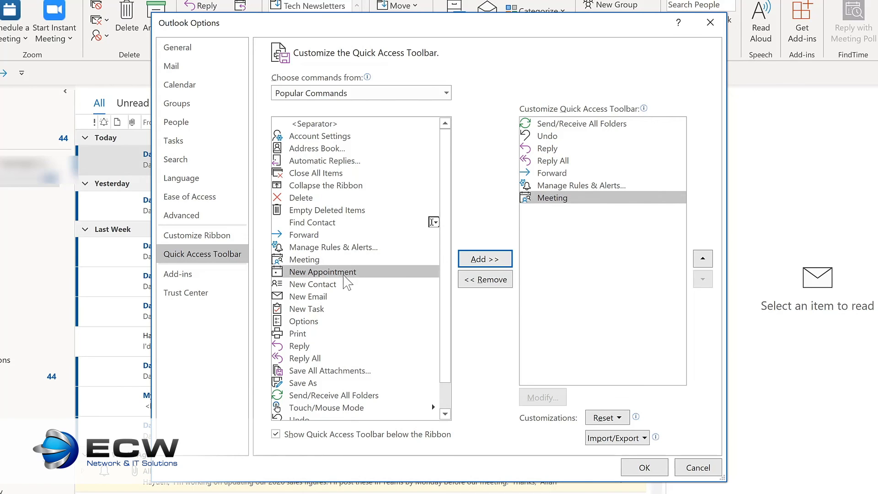
click(314, 298)
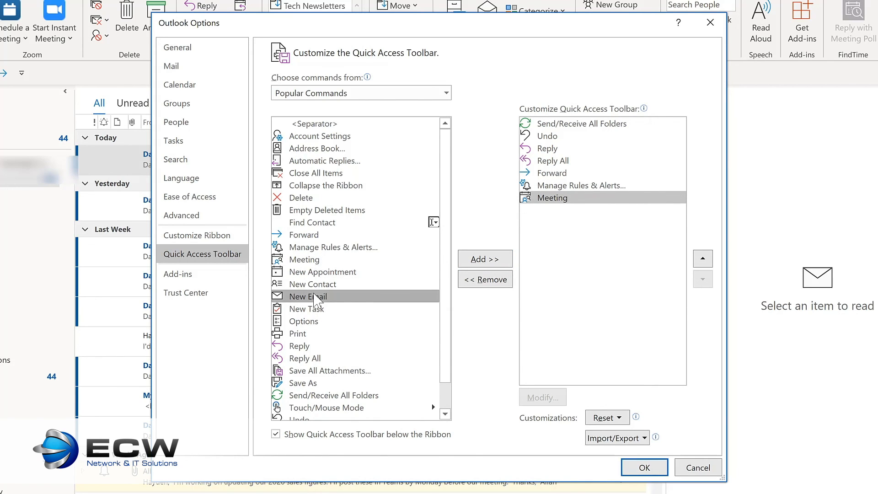
double_click(314, 297)
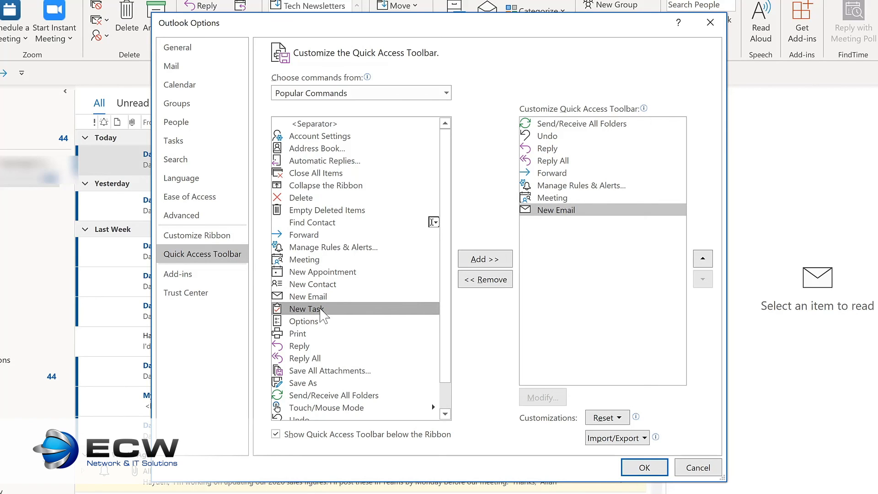
double_click(321, 310)
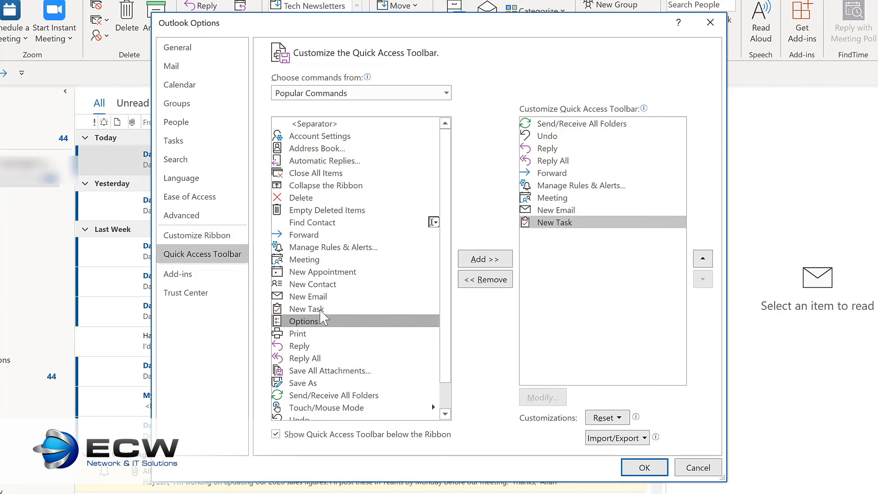
Step: Check the available command categories, and move New Email up to directly after Forward in the toolbar order
click(446, 94)
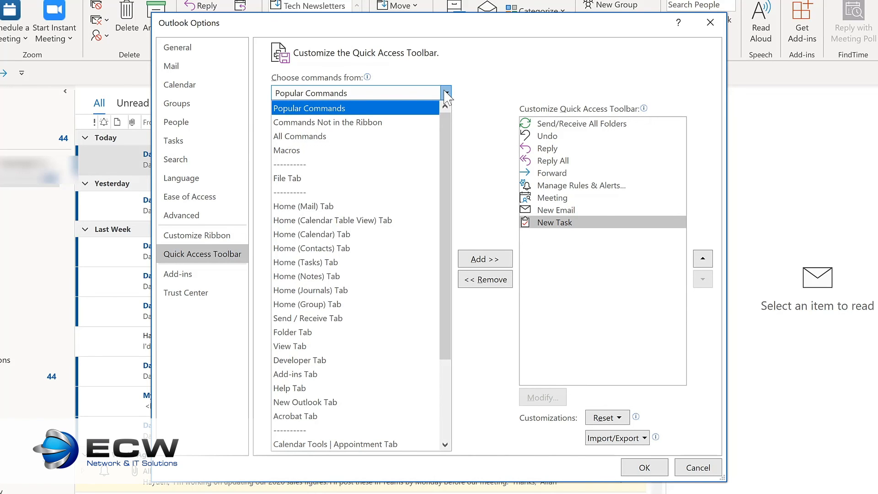
click(588, 211)
click(588, 211)
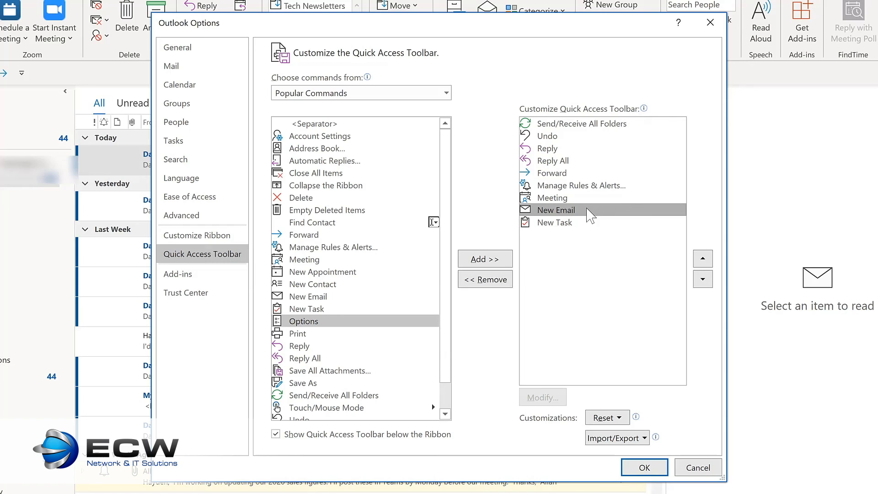
click(703, 259)
click(703, 259)
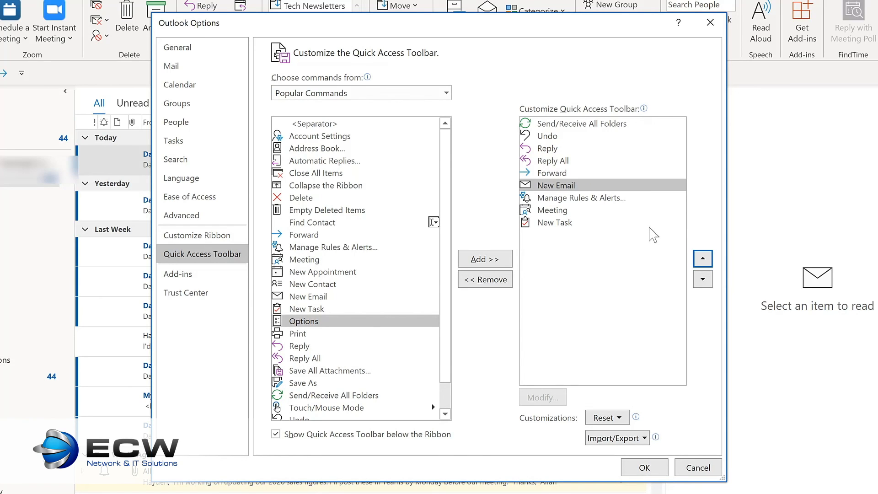